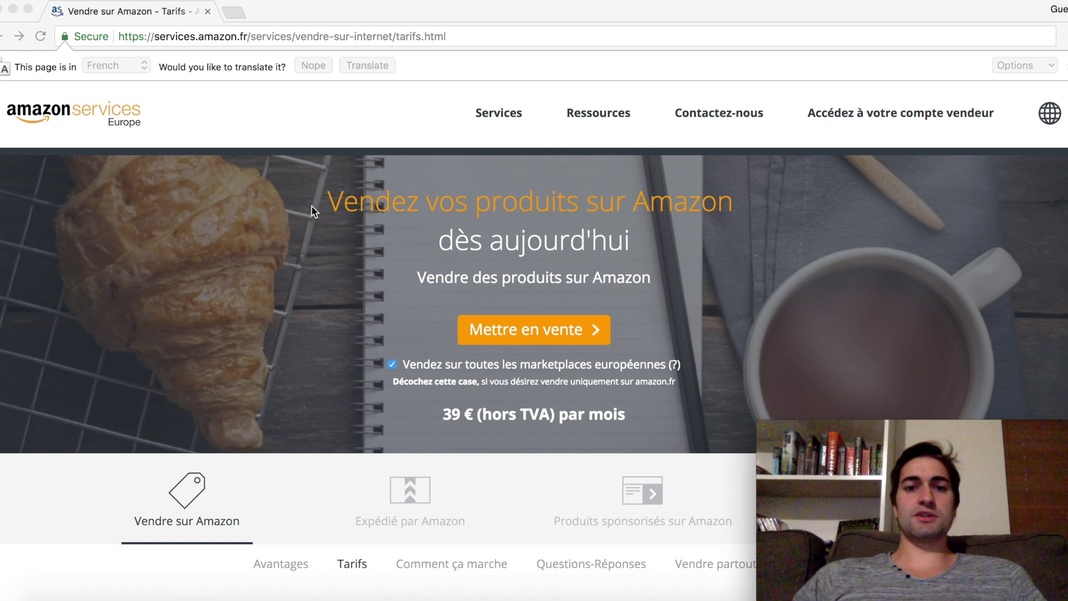
Scroll to the tarifs table and highlight the Compte BASIC and Compte PRO headings
left_click(410, 242)
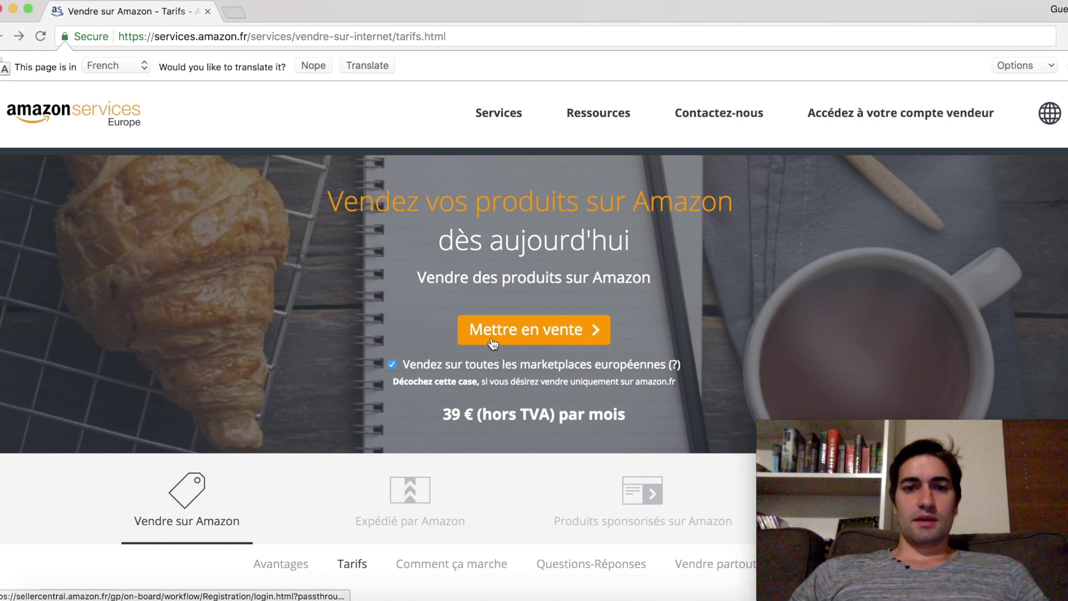
scroll(527, 280, "up", 1)
scroll(526, 282, "down", 10)
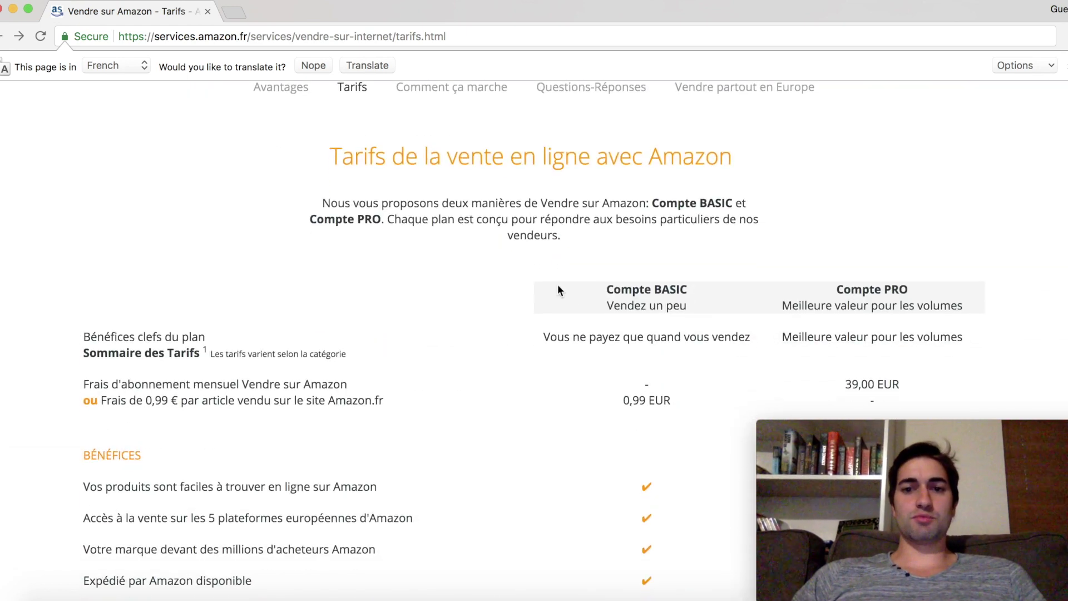
left_click_drag(603, 289, 688, 306)
left_click_drag(834, 290, 963, 309)
left_click(909, 307)
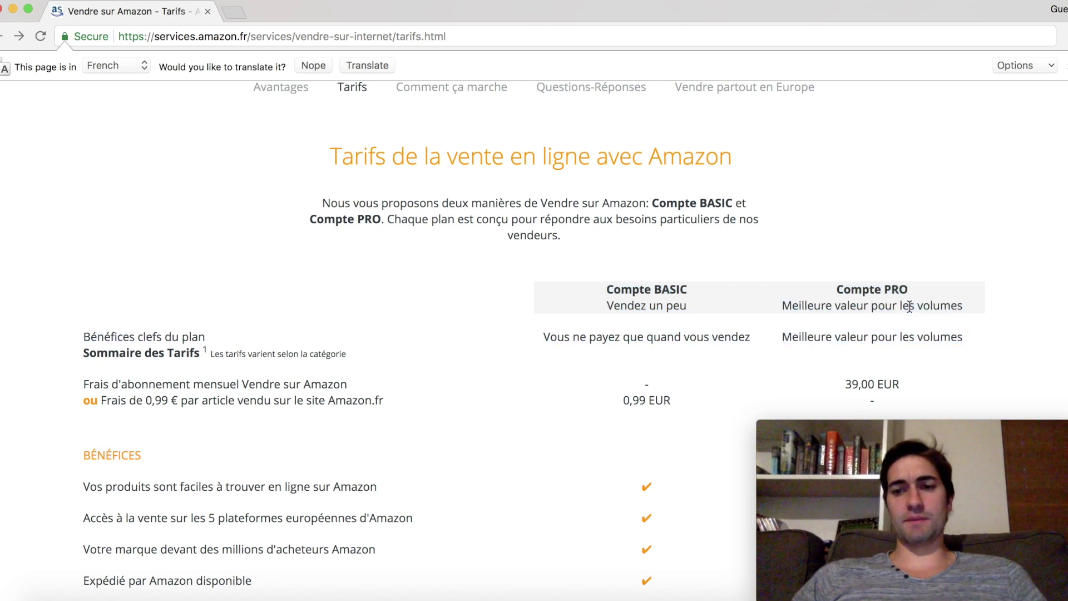
Highlight the 39,00 EUR monthly PRO fee and the 0,99 EUR per-item BASIC fee
scroll(810, 319, "down", 3)
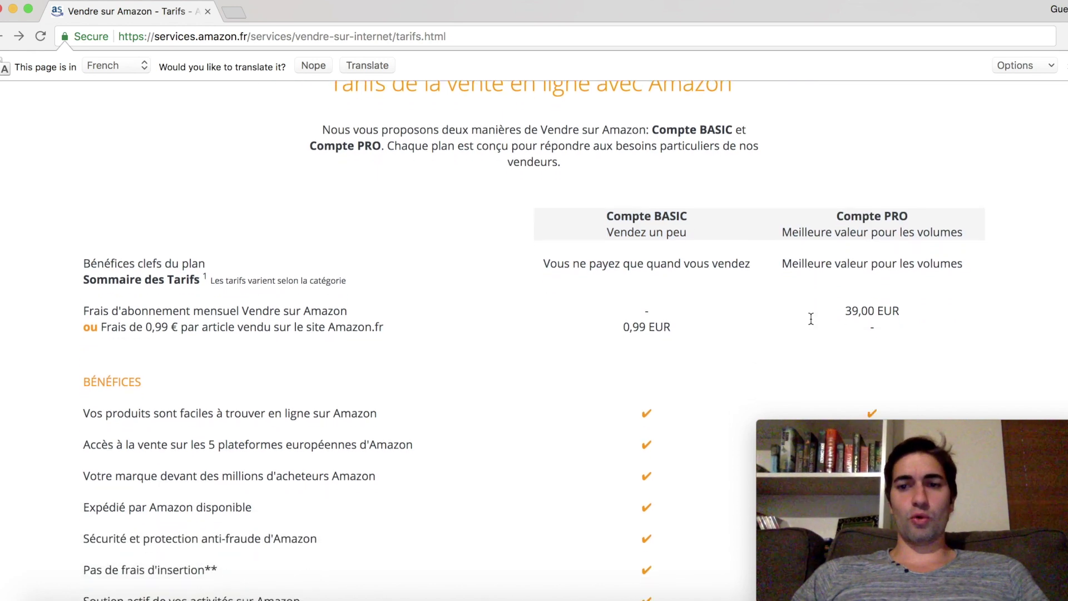
left_click_drag(847, 311, 898, 313)
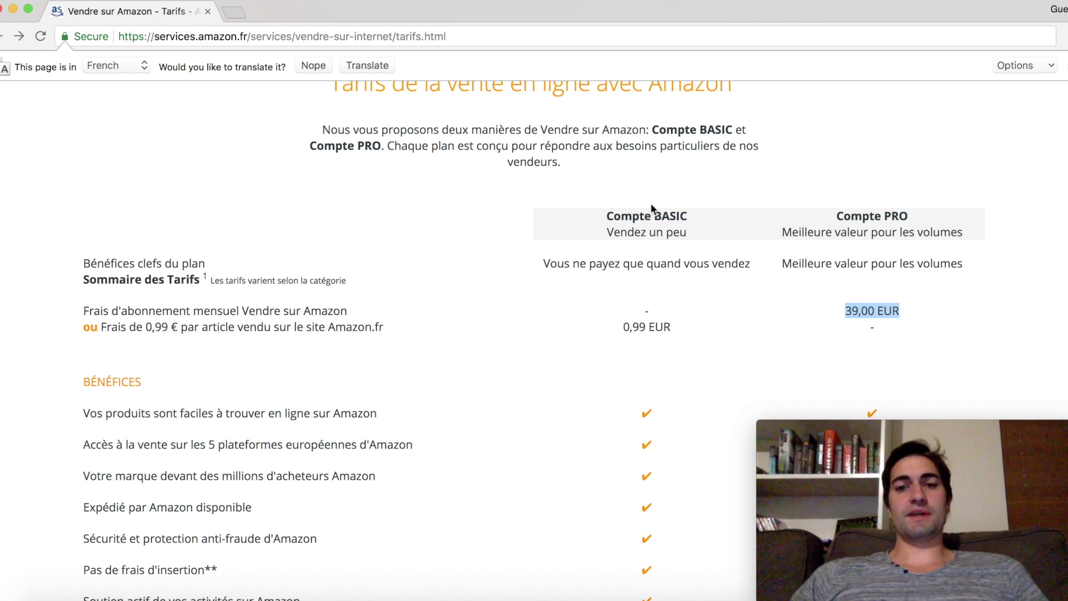
left_click_drag(618, 328, 644, 332)
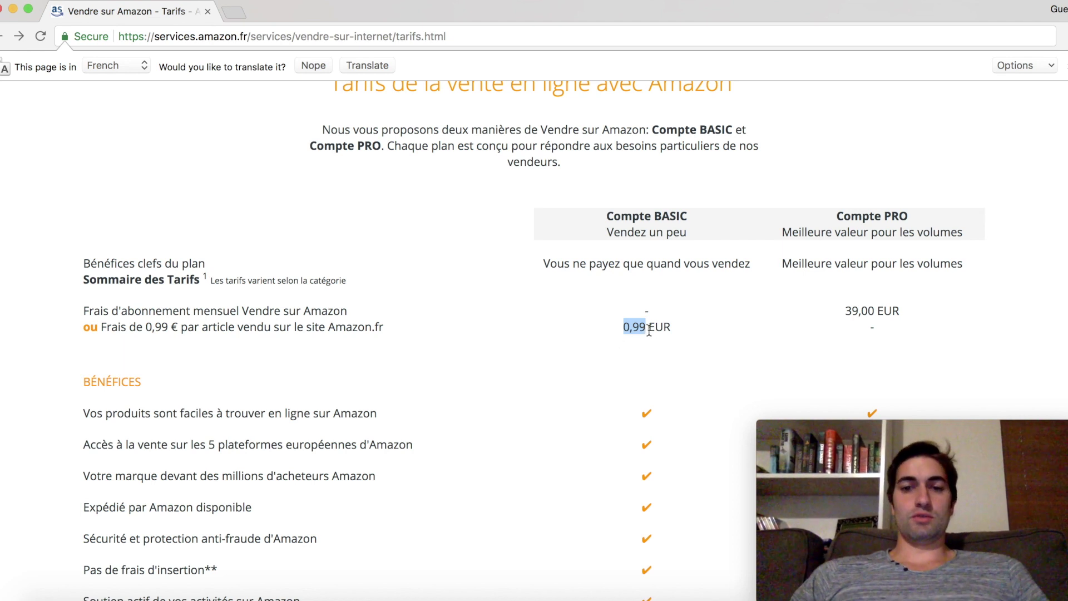
double_click(634, 329)
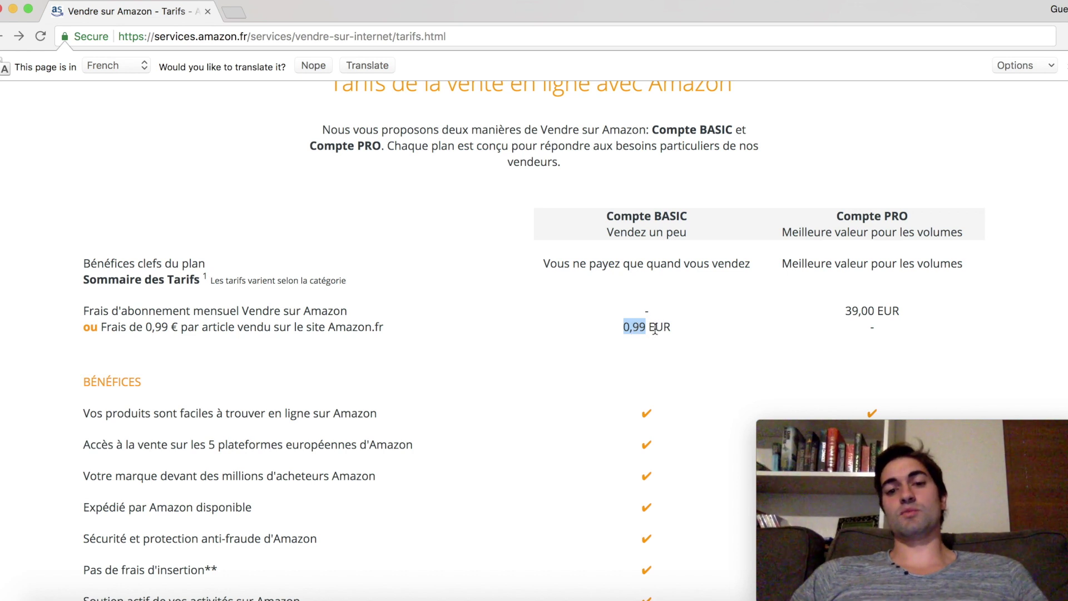
left_click(632, 328)
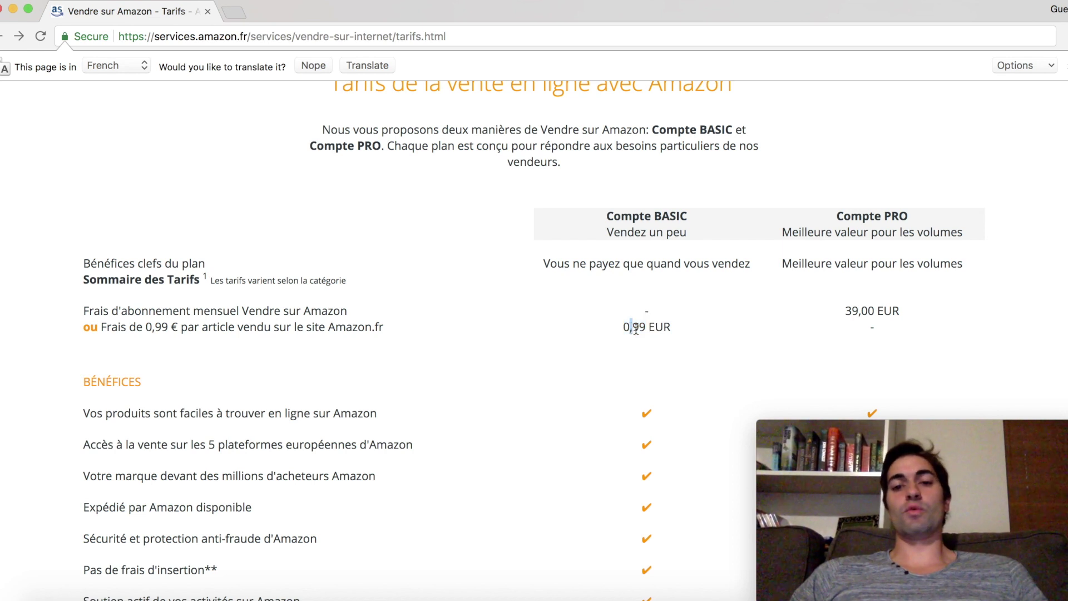
double_click(631, 328)
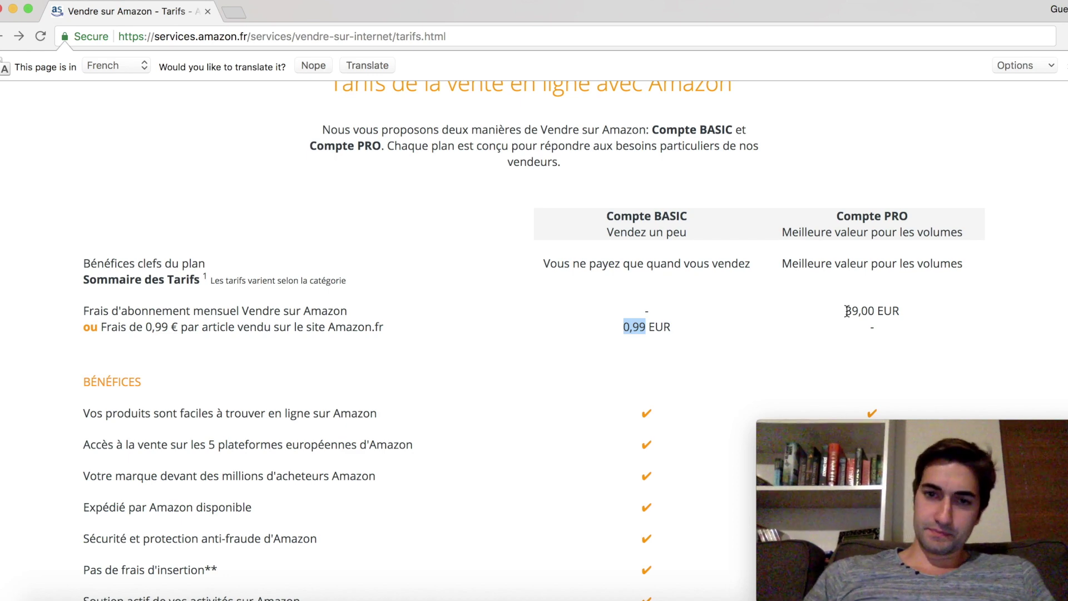
Scroll past the benefits list down to the 39 € (hors TVA) par mois offer and Mettre en vente
scroll(663, 327, "down", 1)
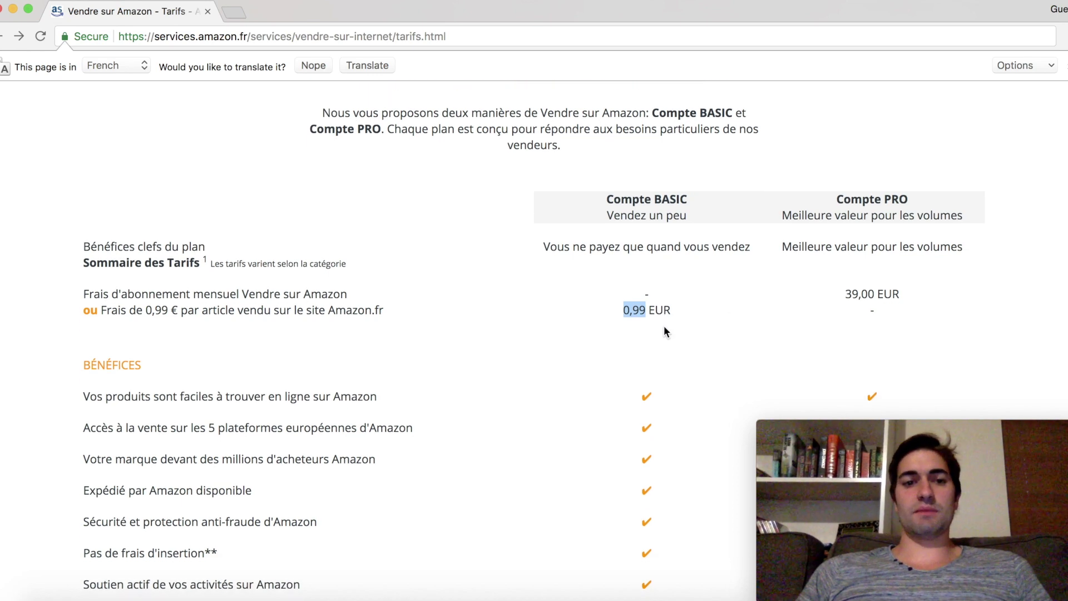
scroll(664, 331, "down", 10)
scroll(665, 332, "down", 5)
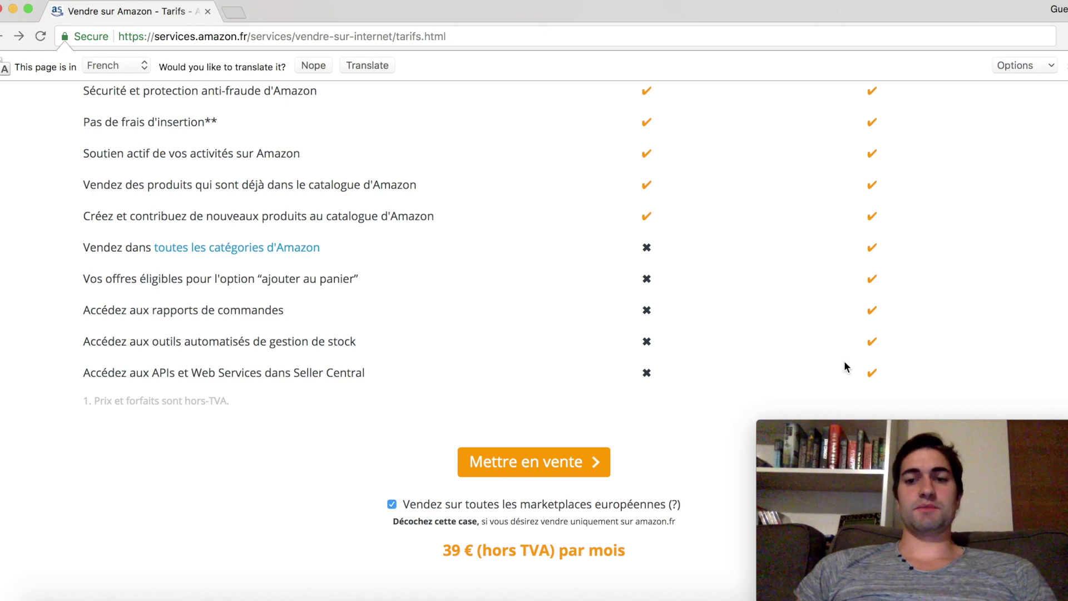
Scroll back up to the comparison header and highlight the Compte BASIC column title
scroll(780, 354, "up", 2)
scroll(780, 355, "up", 8)
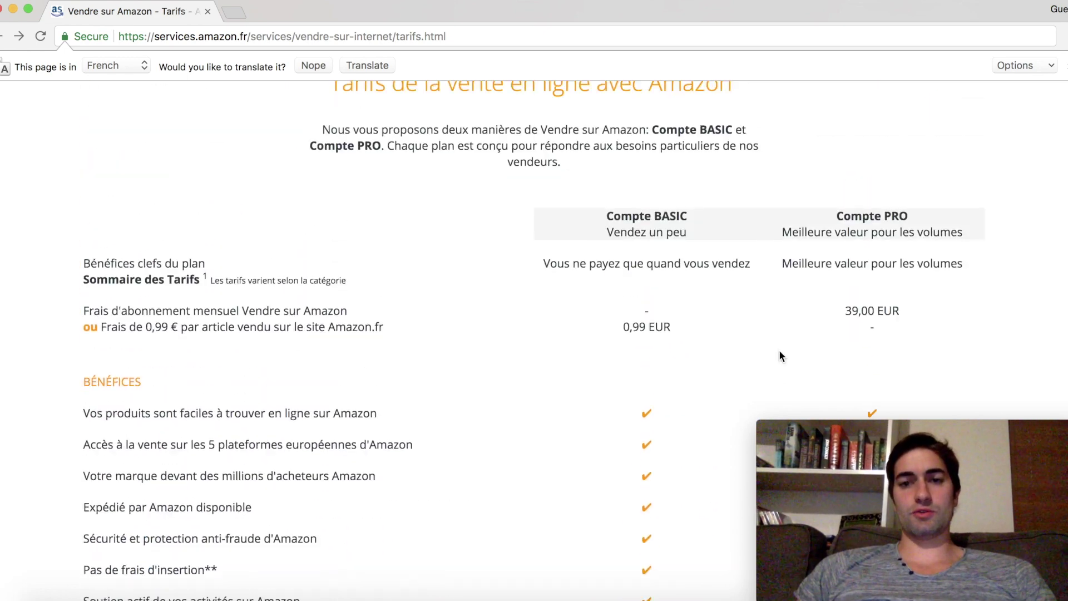
scroll(780, 355, "down", 3)
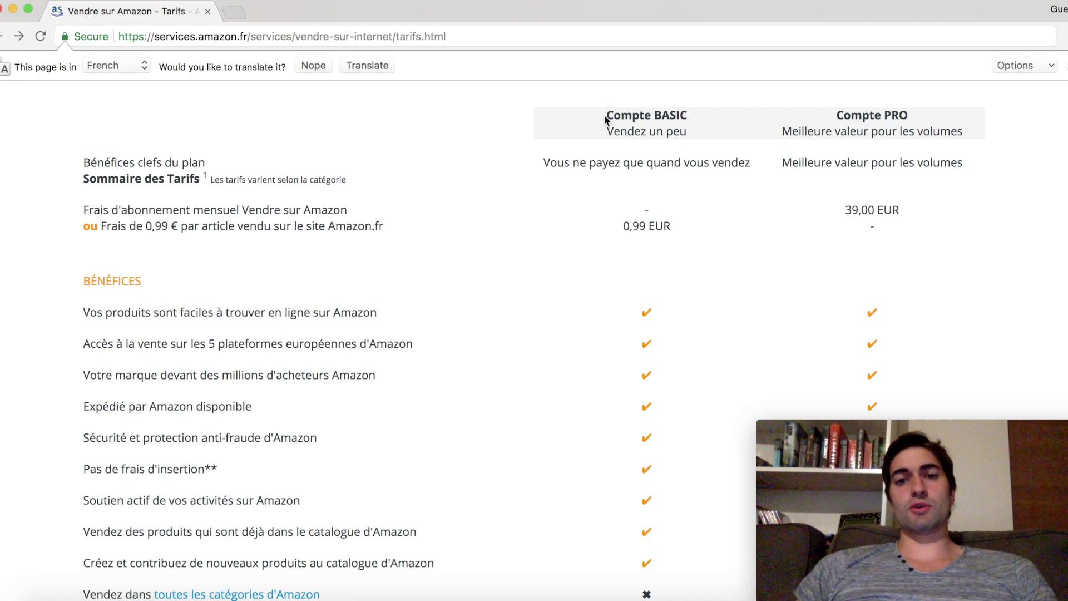
left_click_drag(606, 117, 686, 132)
left_click(645, 128)
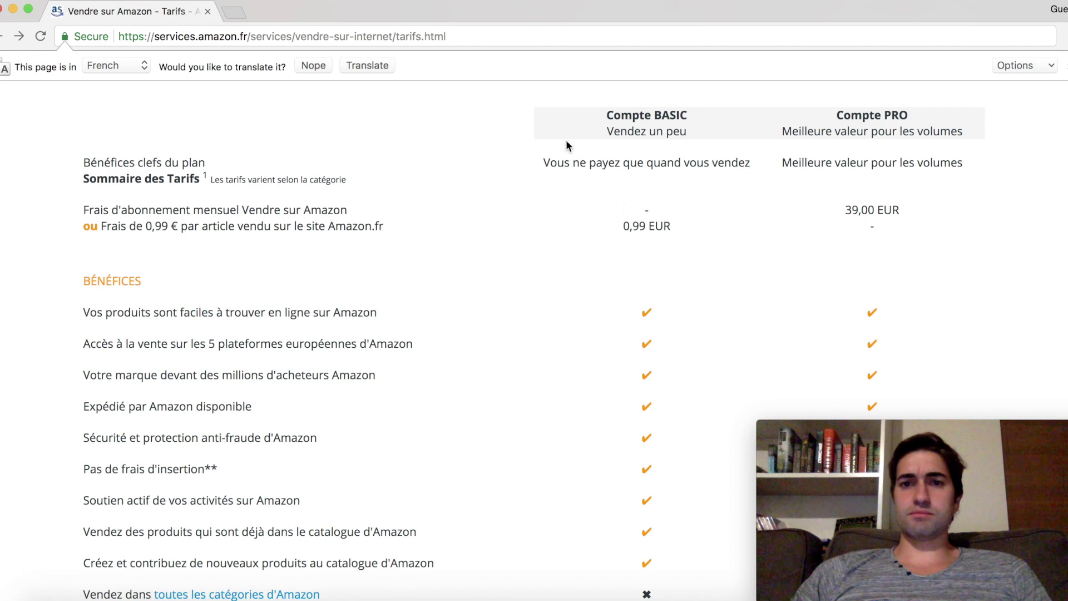
Scroll up to the top banner and open the 'Découvrez le compte Basic' page
scroll(625, 204, "up", 1)
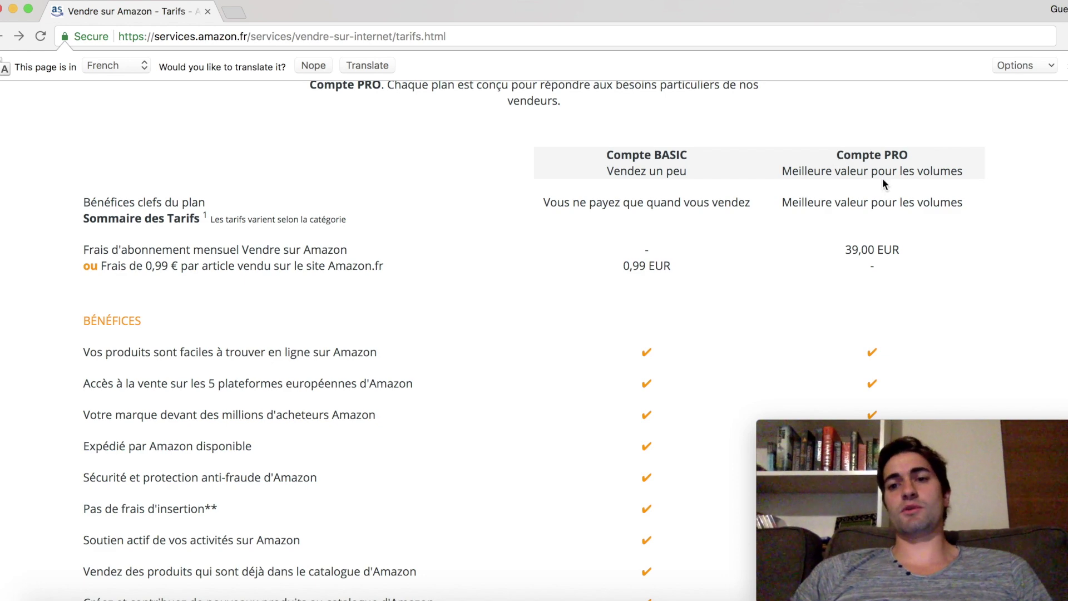
left_click_drag(836, 155, 908, 161)
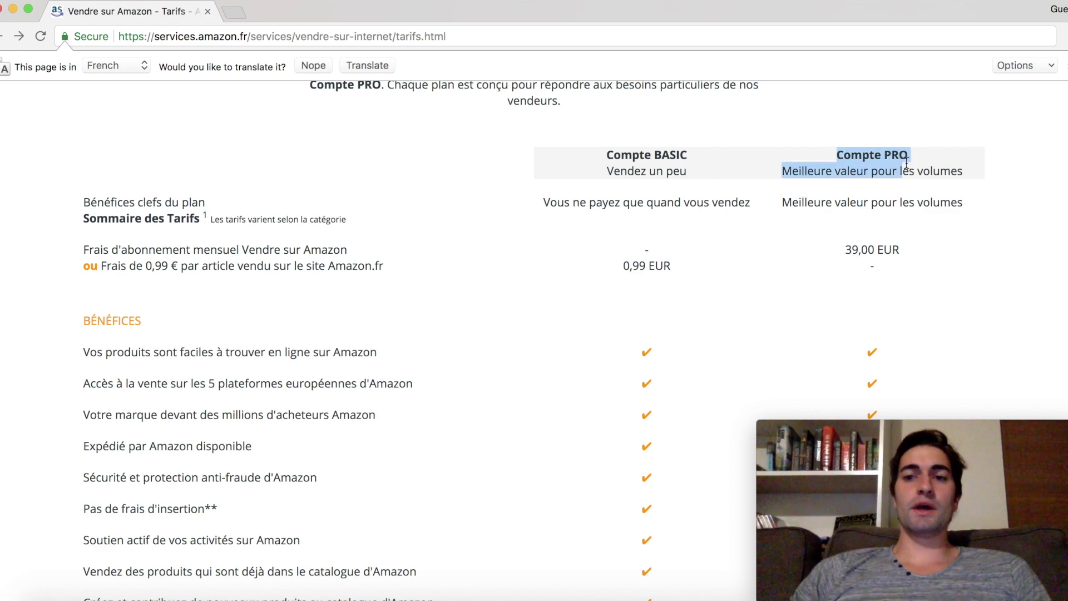
scroll(906, 162, "down", 7)
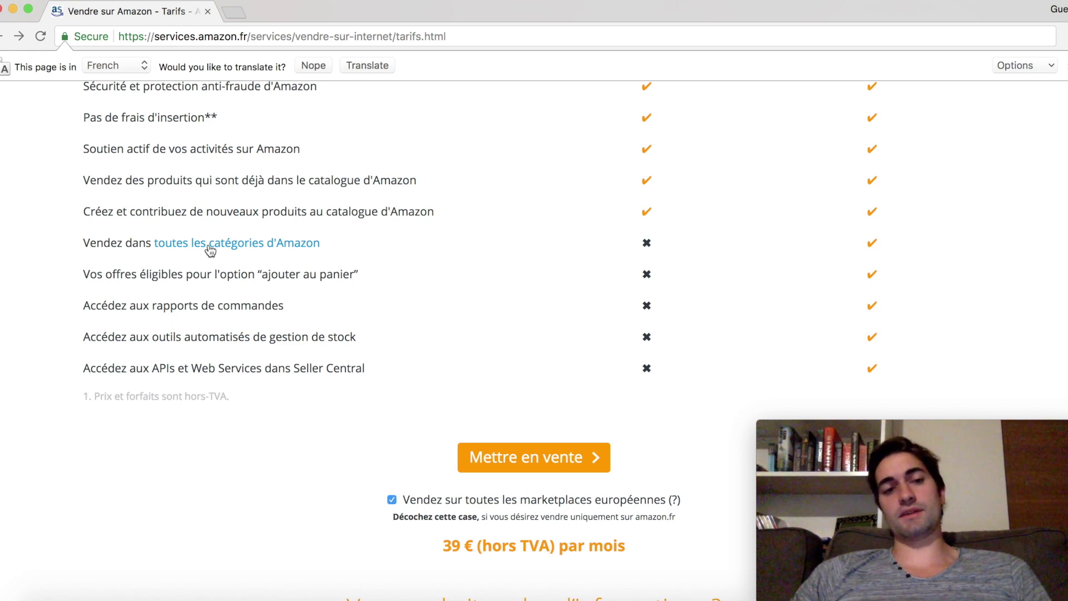
scroll(486, 304, "up", 3)
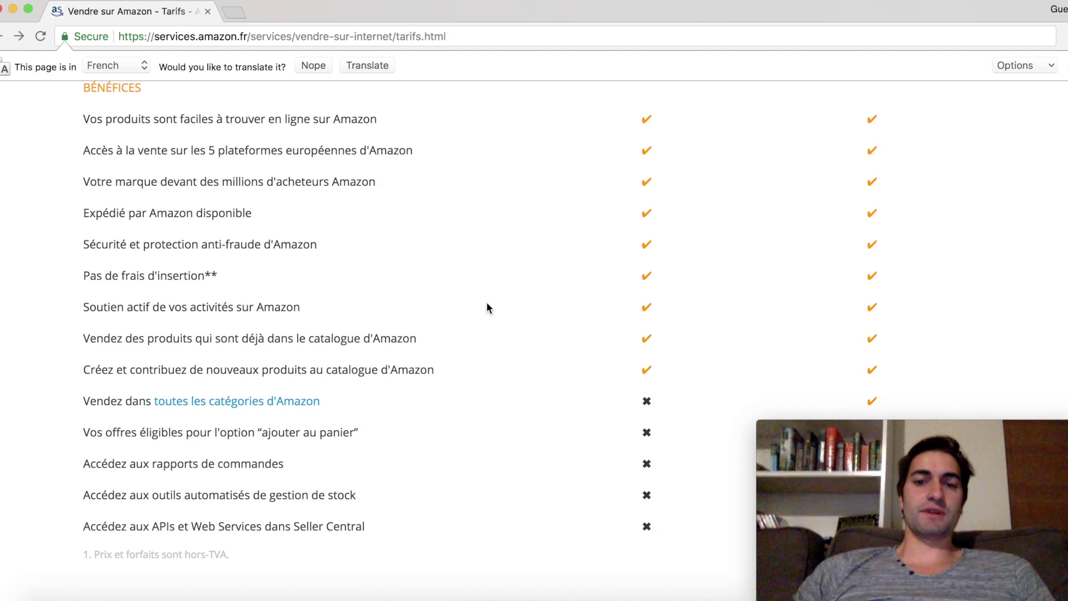
scroll(487, 305, "up", 7)
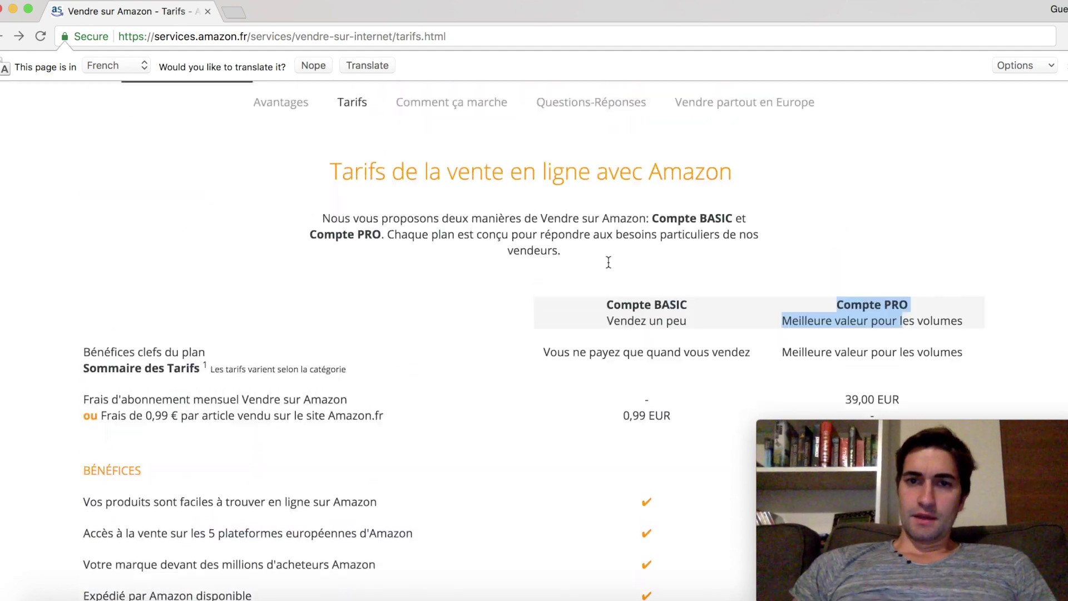
scroll(609, 262, "up", 5)
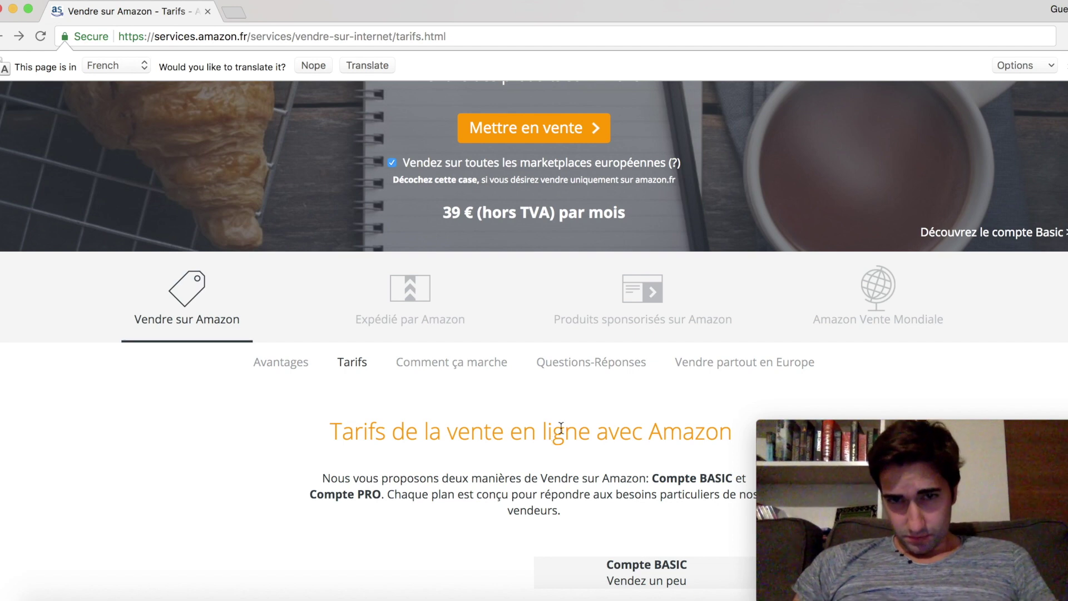
scroll(556, 431, "up", 3)
scroll(509, 238, "down", 1)
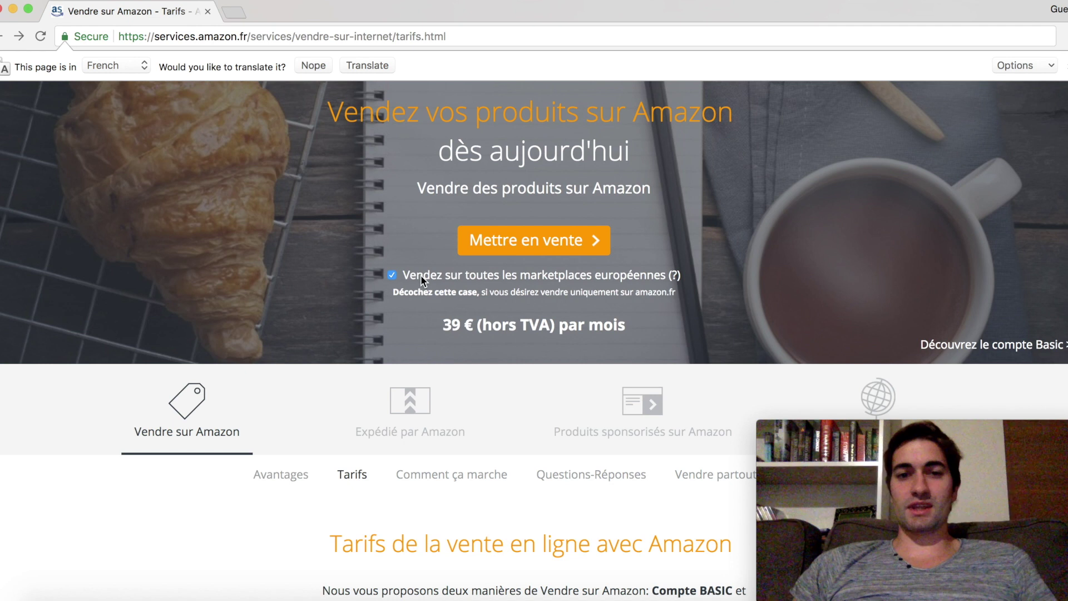
scroll(421, 278, "up", 2)
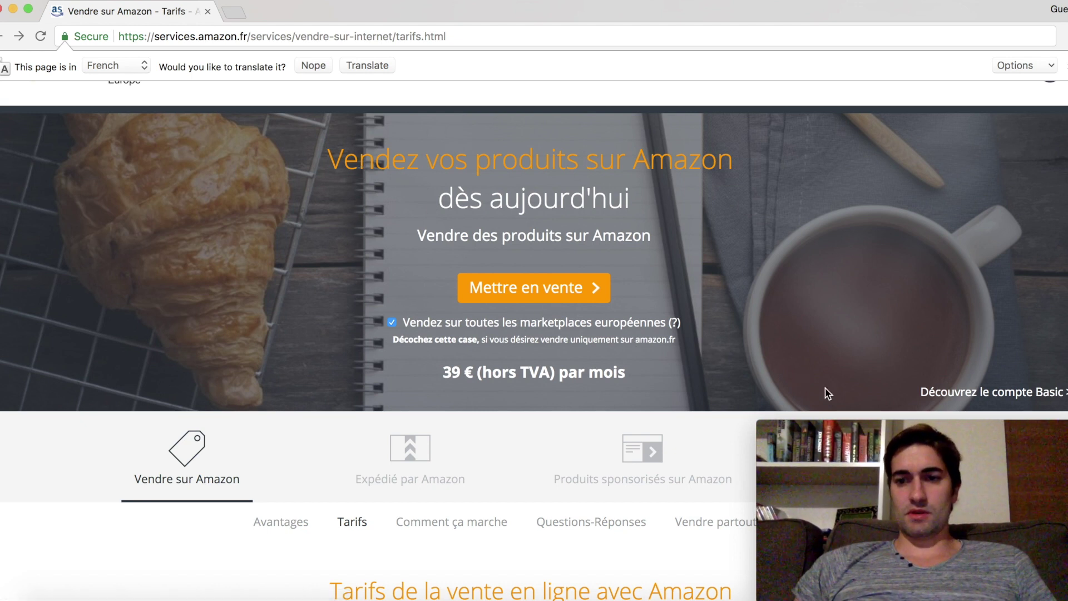
left_click(1017, 395)
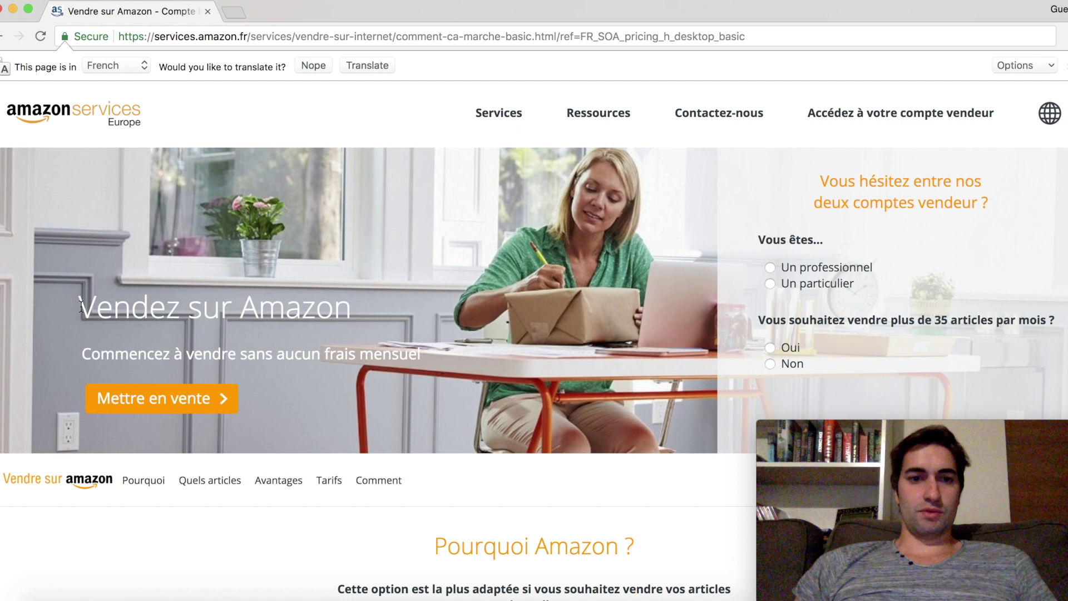
Return to the tarifs page and start sign-up for all European marketplaces at 39 € per month
left_click_drag(81, 305, 306, 360)
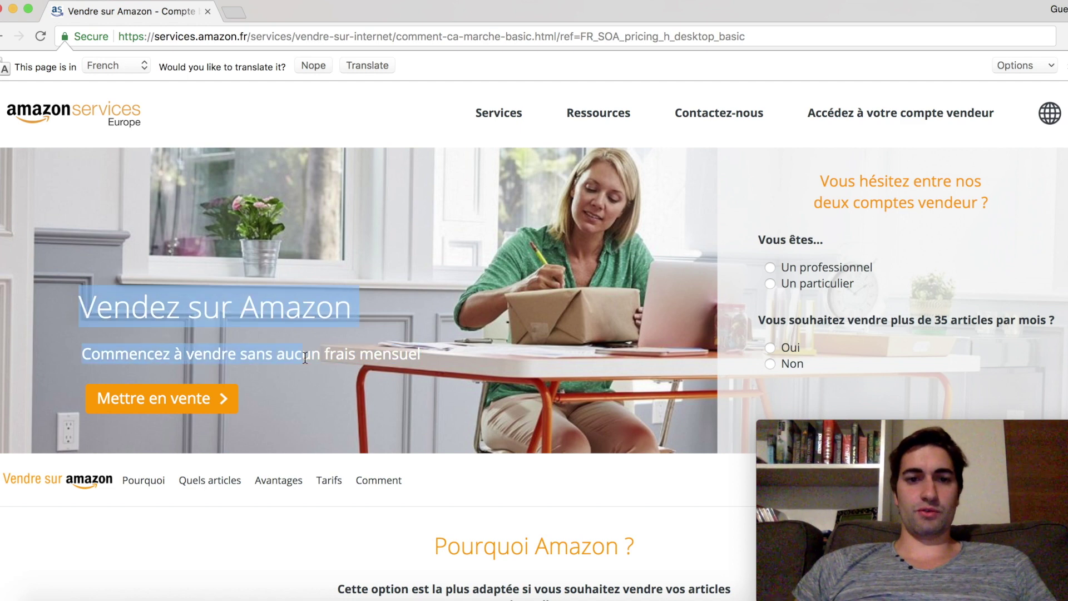
left_click(189, 391)
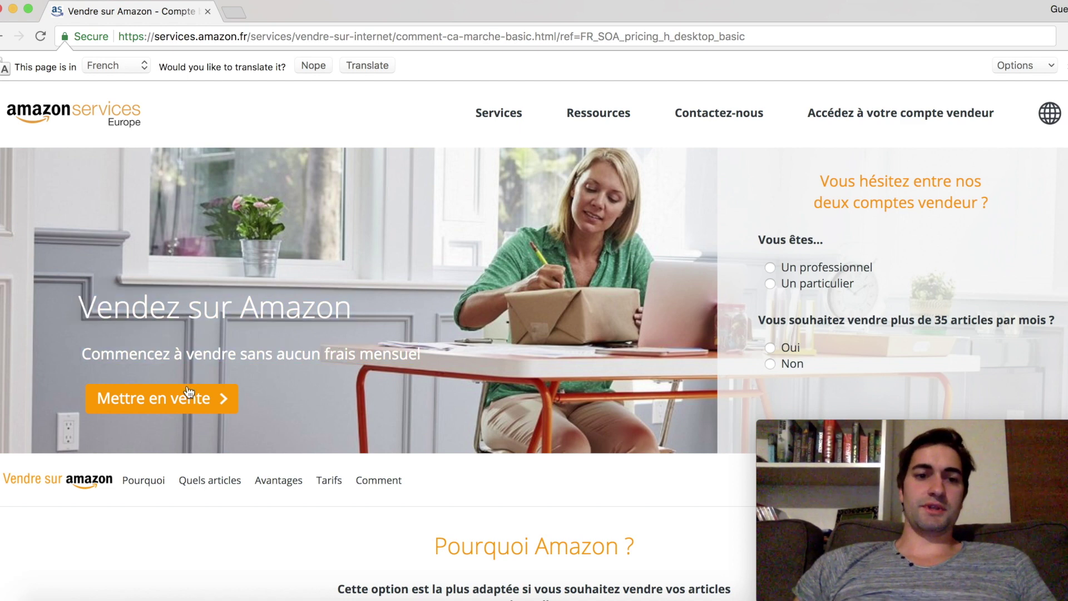
left_click(8, 36)
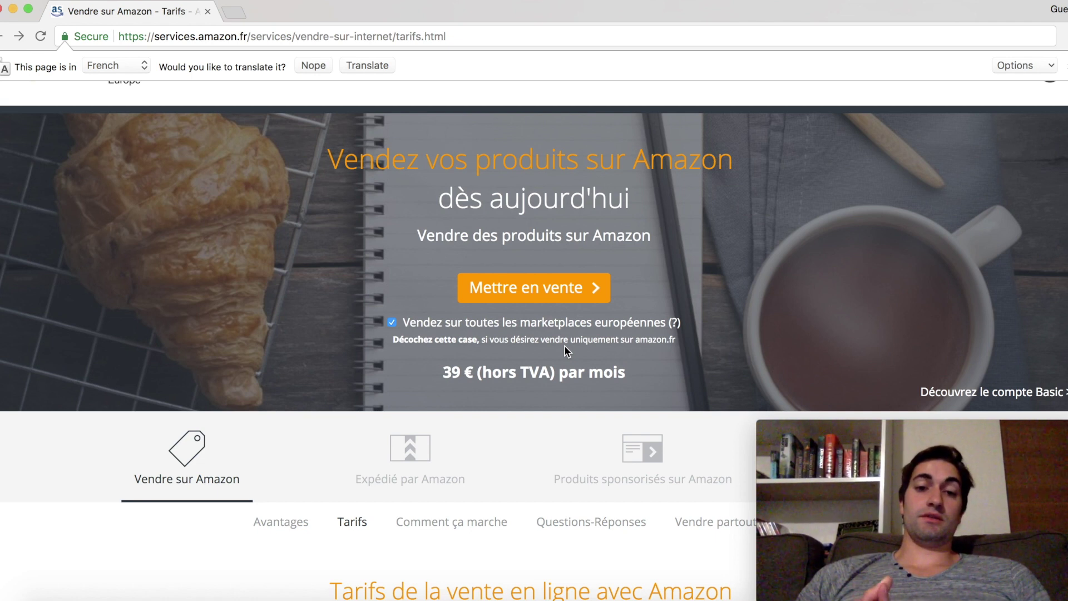
left_click(541, 300)
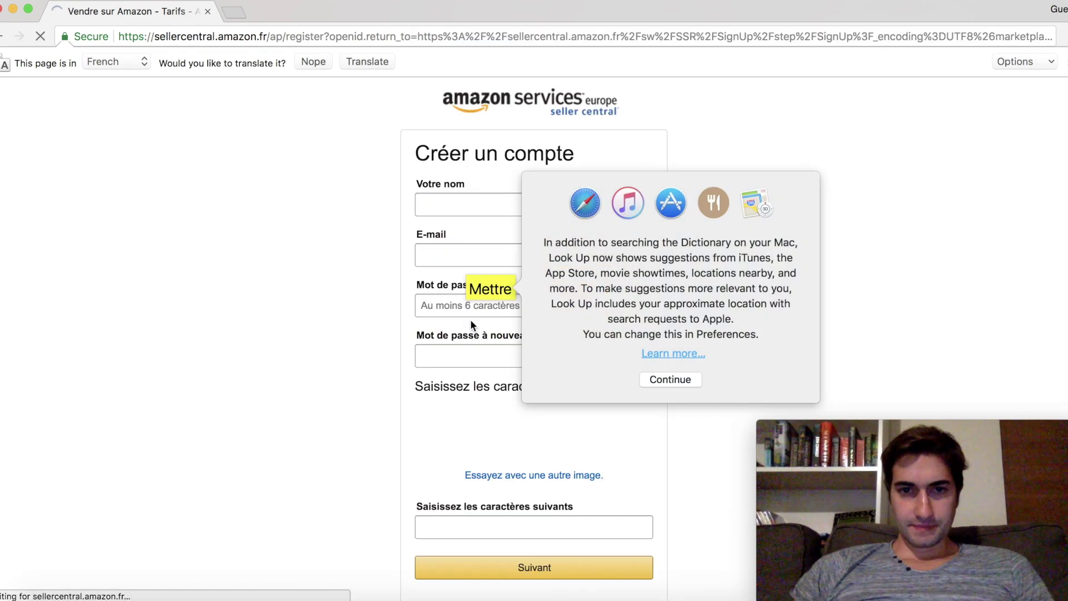
Enter your name and the account e-mail address in the Créer un compte form
left_click(474, 317)
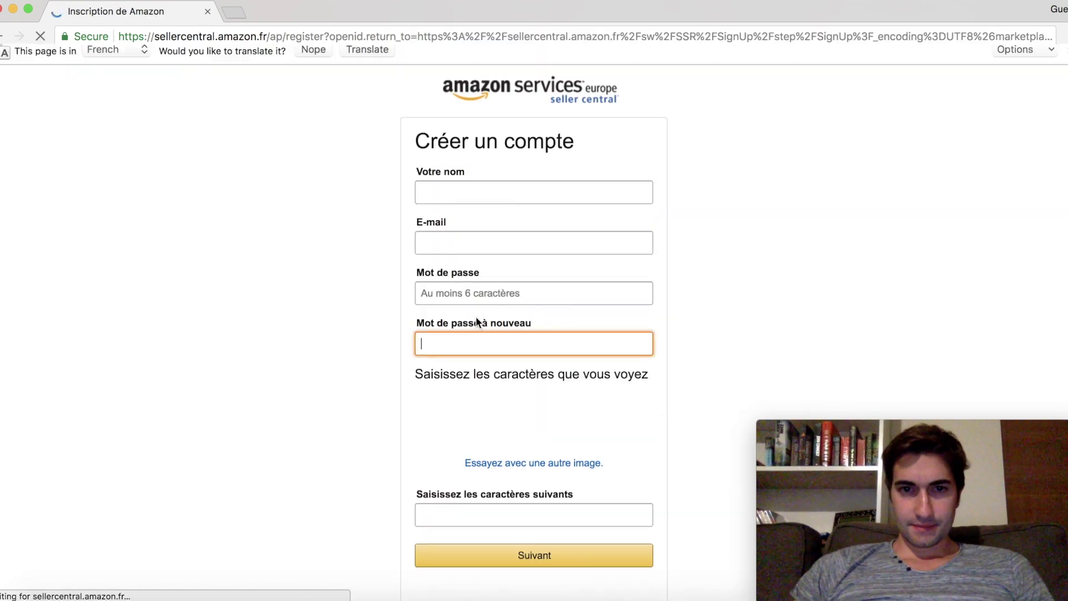
left_click(509, 205)
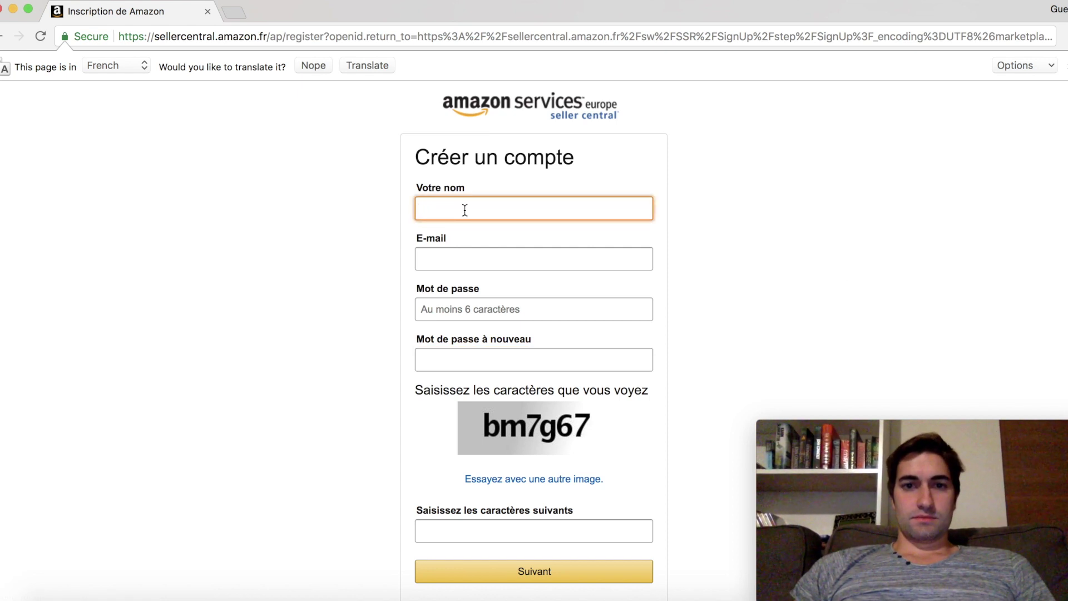
type("Goku")
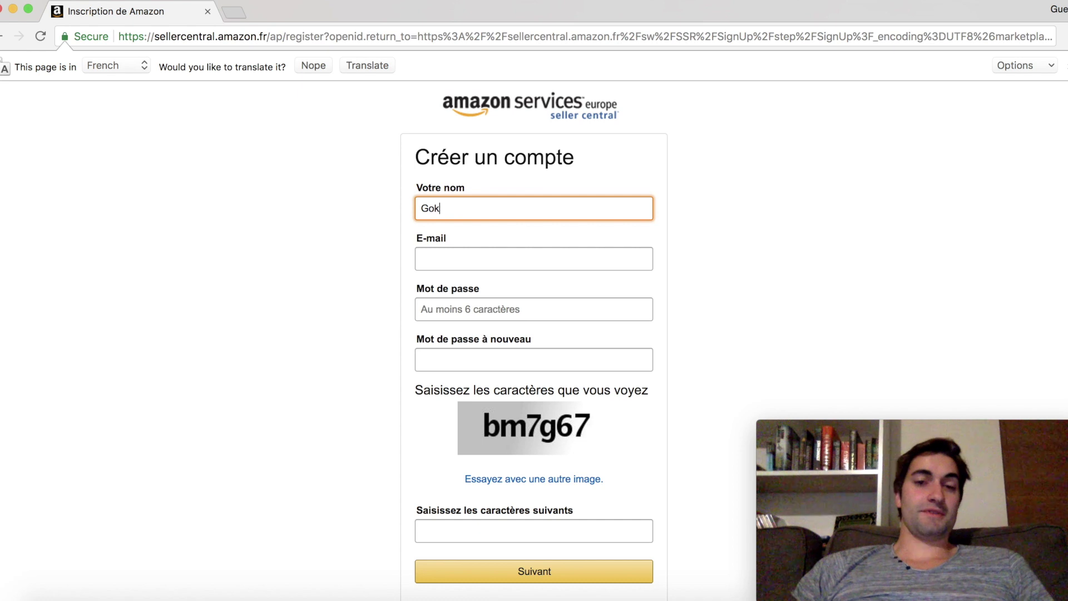
left_click(439, 264)
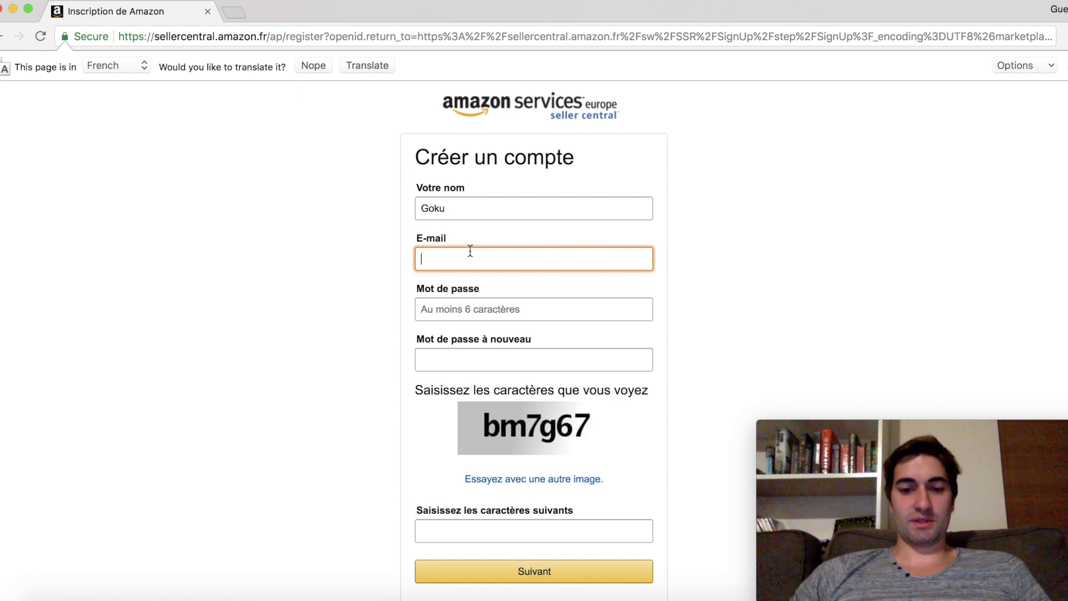
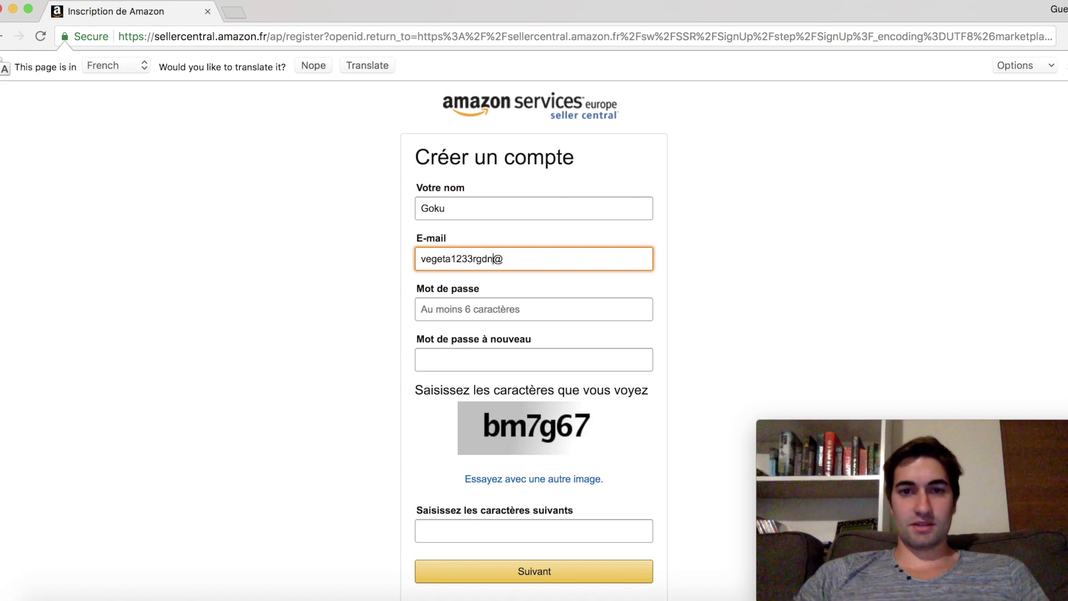
left_click(576, 267)
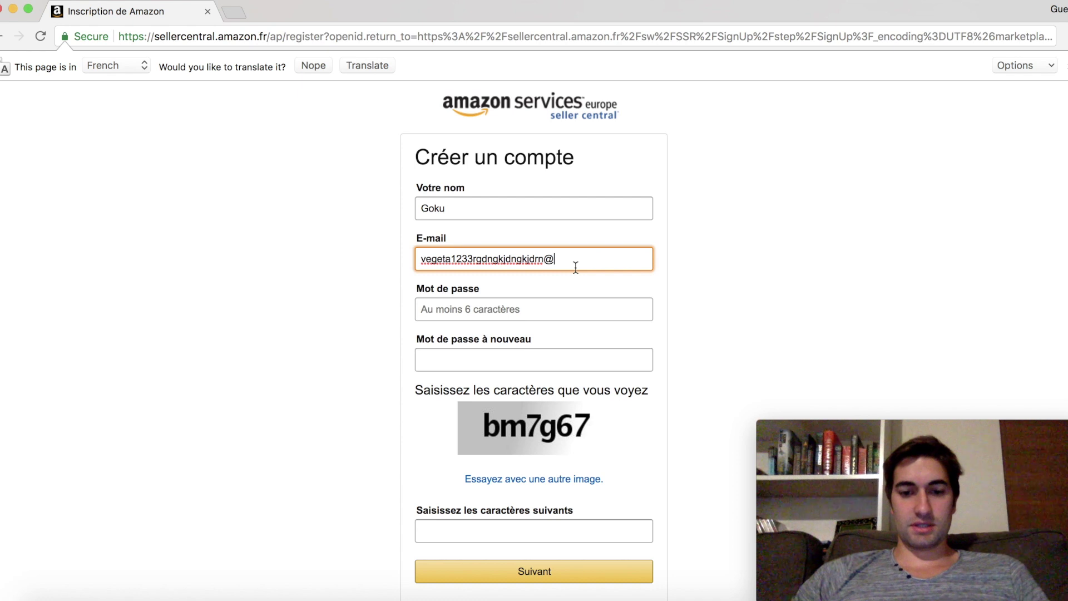
type("gmail.")
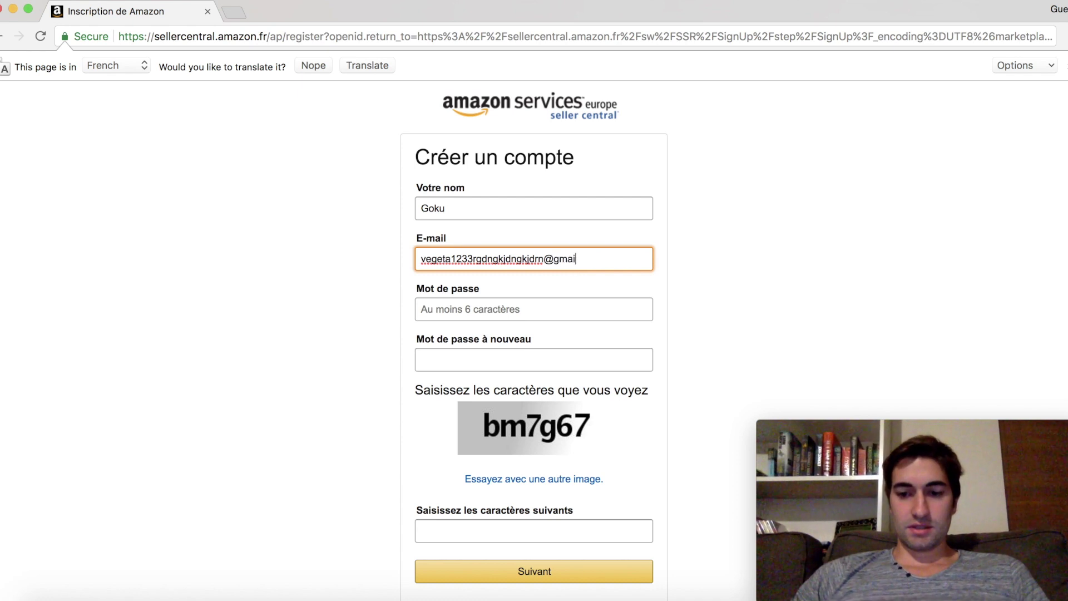
type("com")
Enter and confirm the password, type the captcha characters, and submit the form
left_click(523, 311)
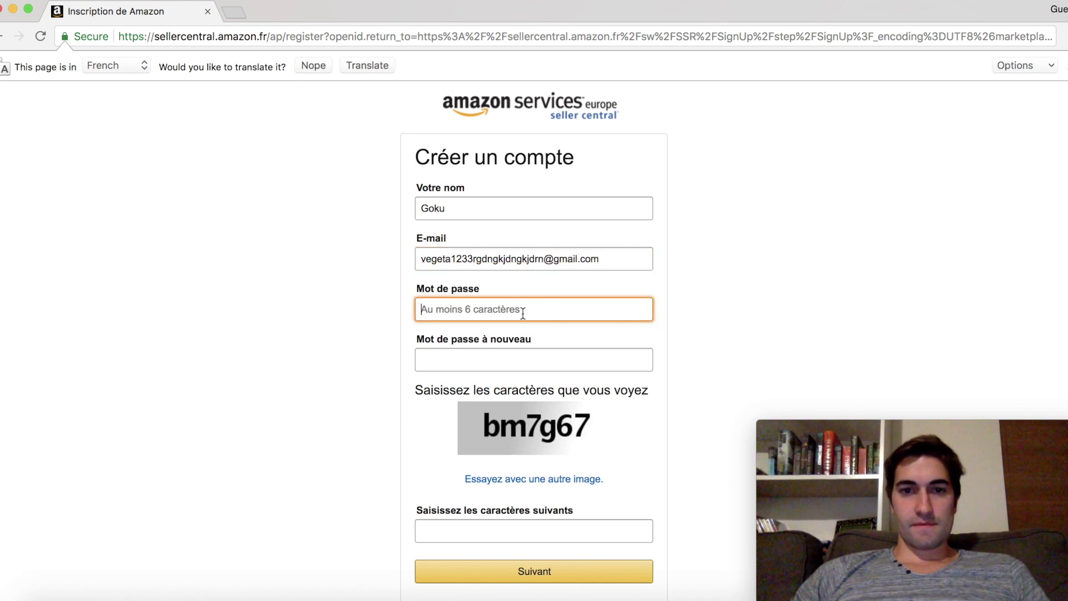
type("******")
key("Tab")
type("******")
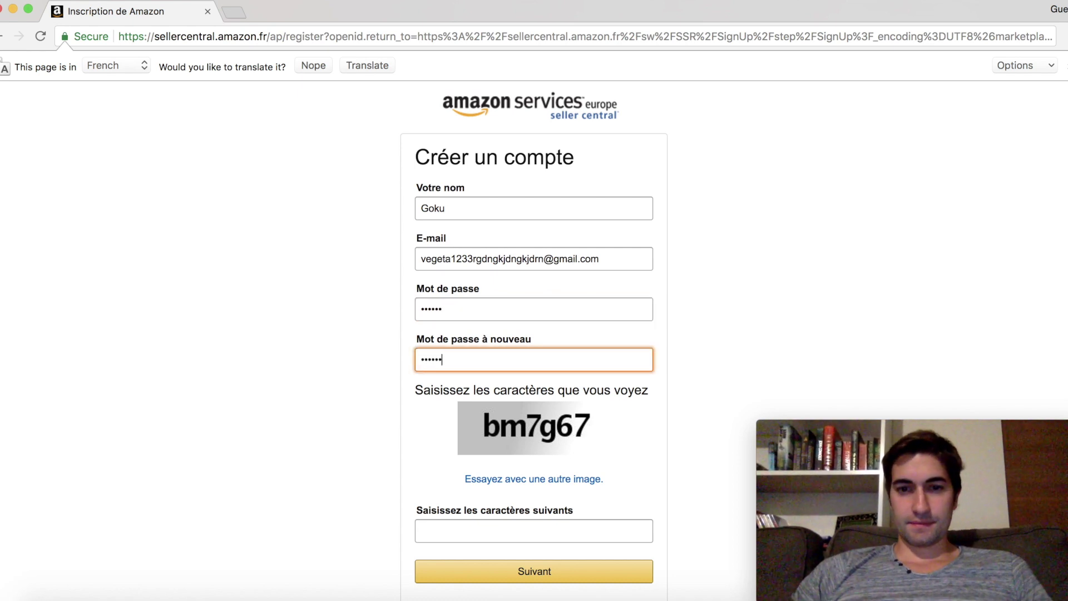
left_click(512, 535)
type("m")
key("BackSpace")
type("bm7g67")
left_click(550, 583)
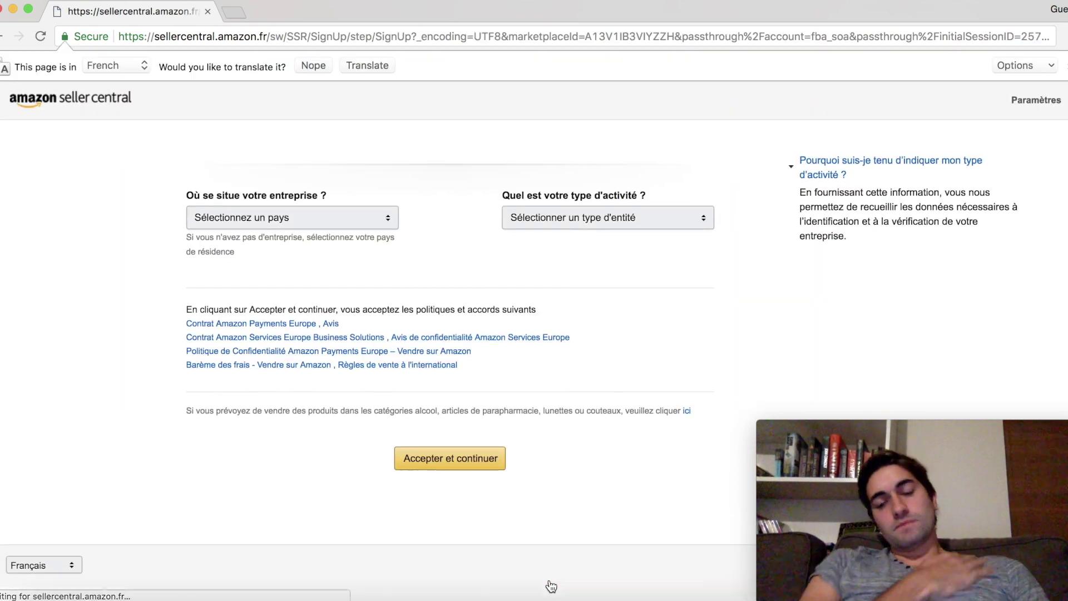
Choose France as the business country and 'Aucun, je suis un particulier' as the activity type
mouse_move(301, 214)
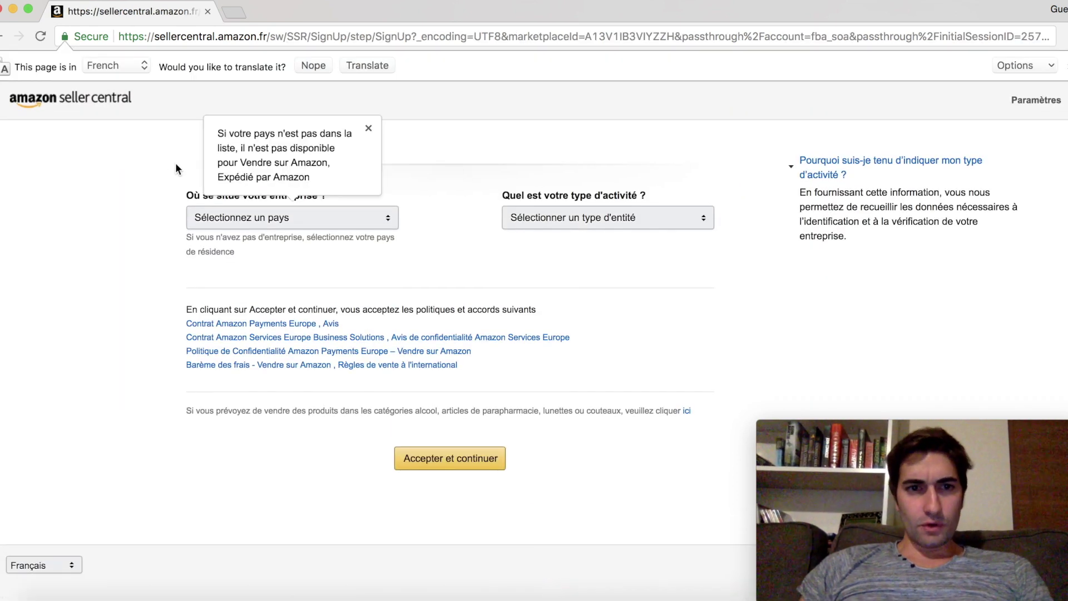
left_click(369, 129)
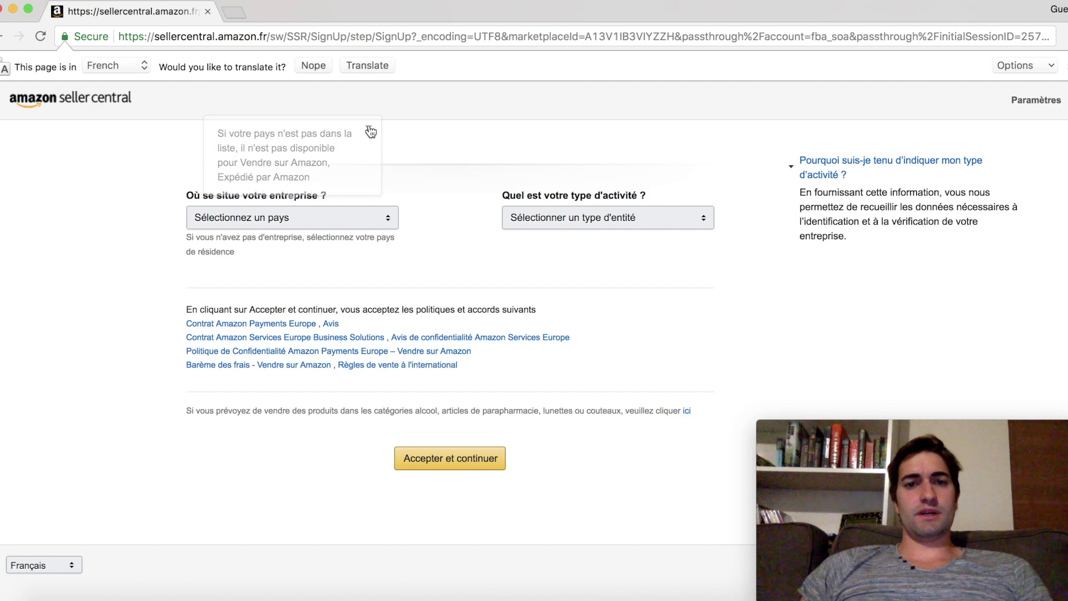
left_click(196, 198)
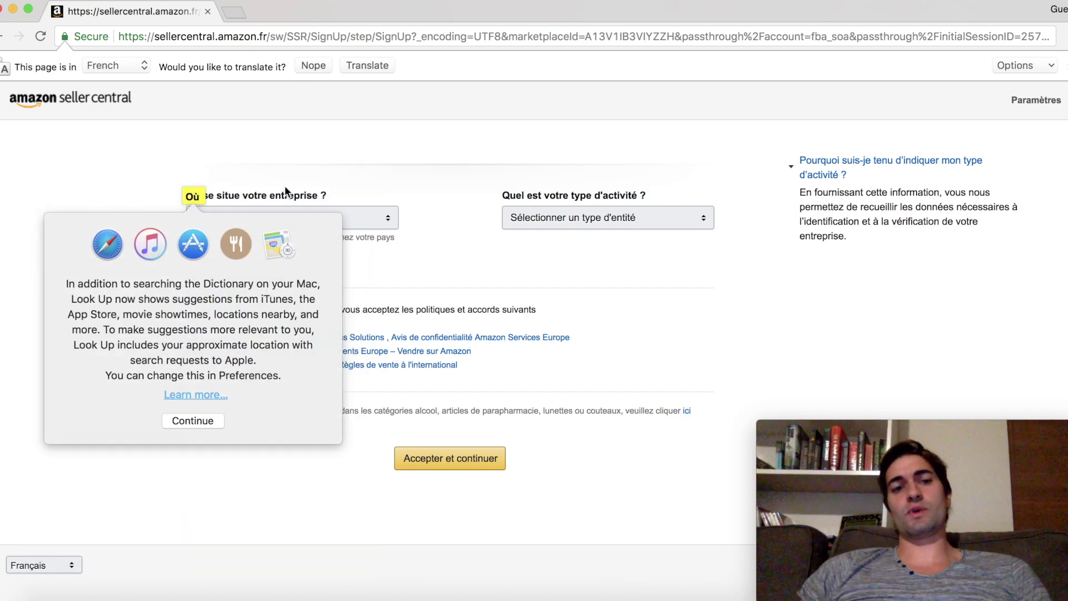
left_click(286, 190)
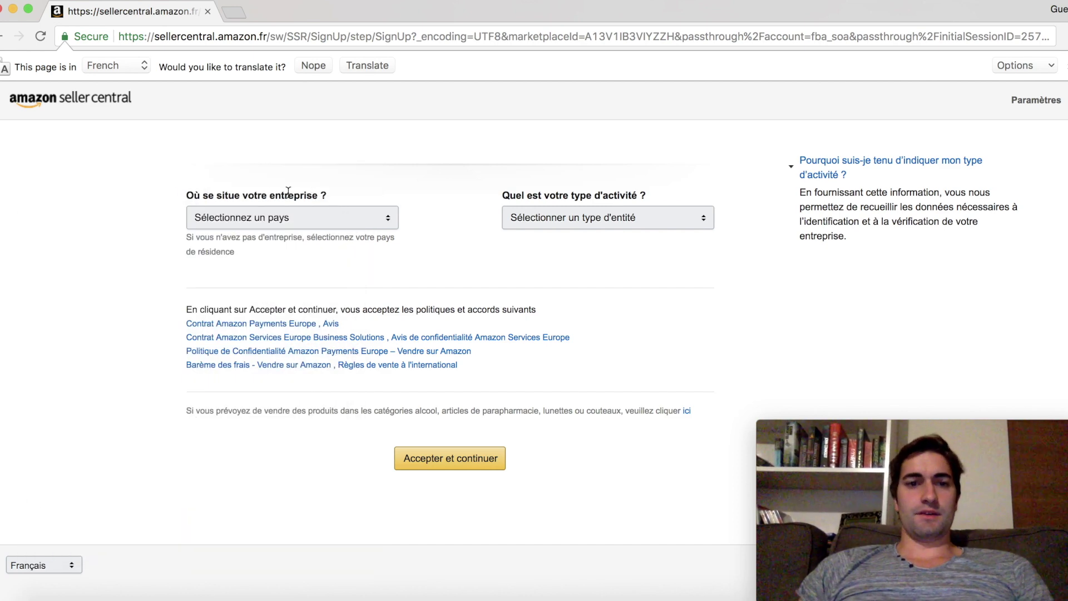
mouse_move(192, 210)
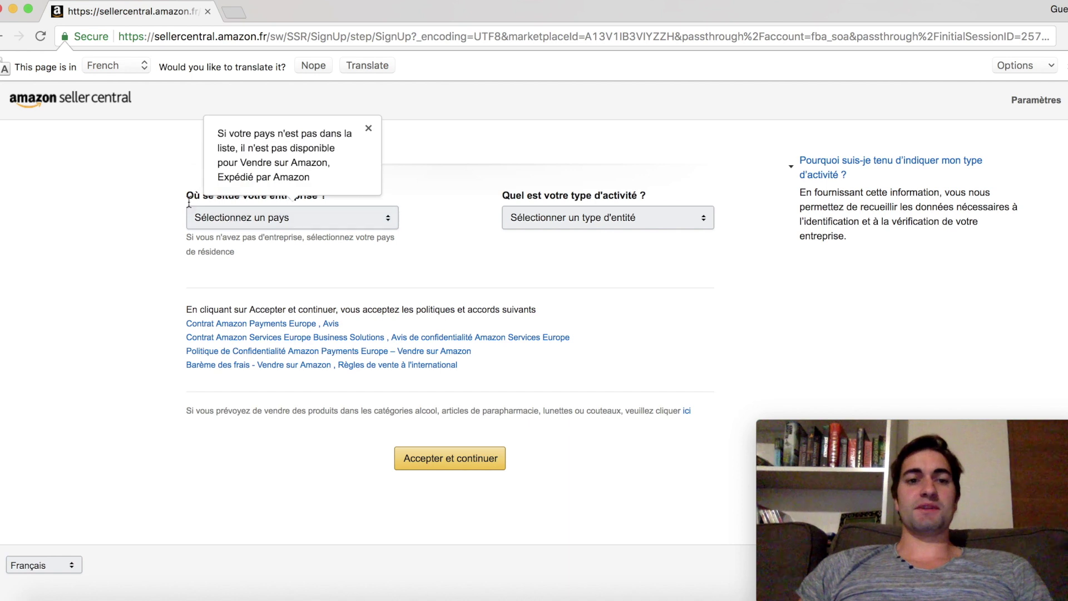
left_click(369, 130)
left_click(309, 218)
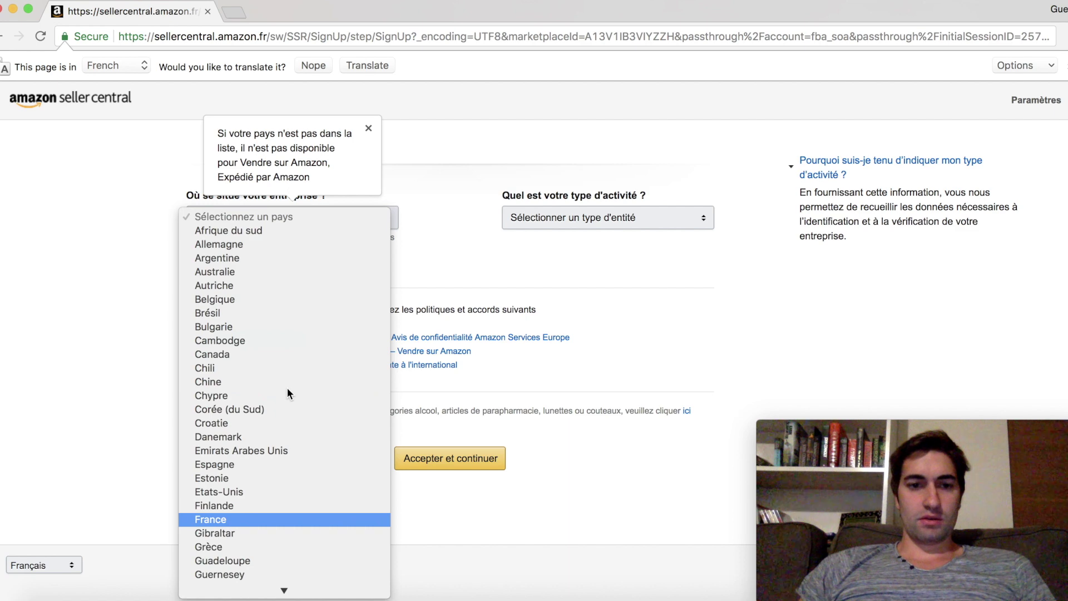
left_click(232, 520)
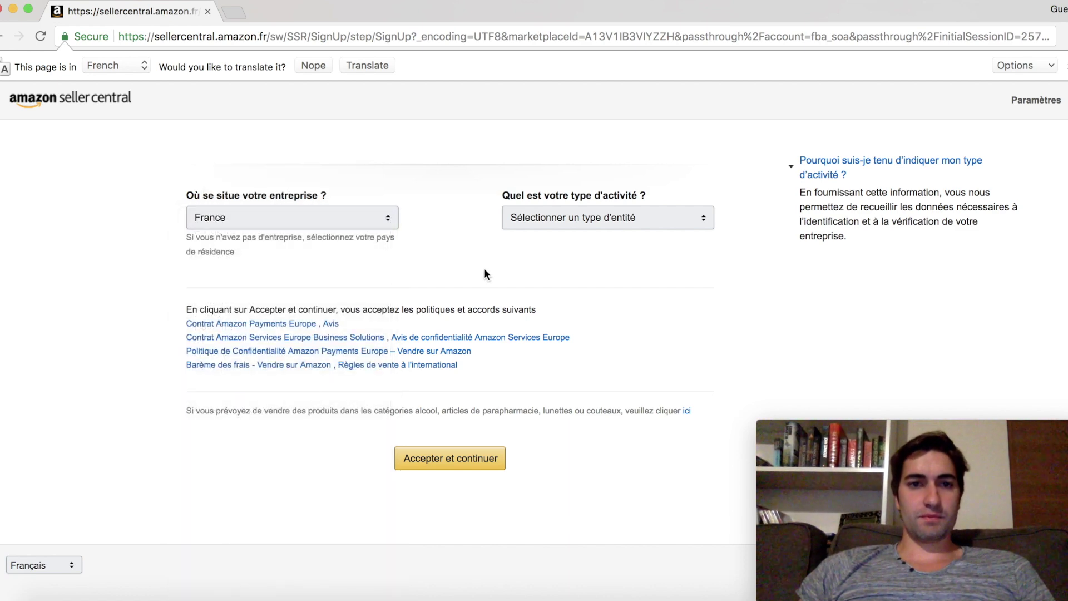
left_click(554, 223)
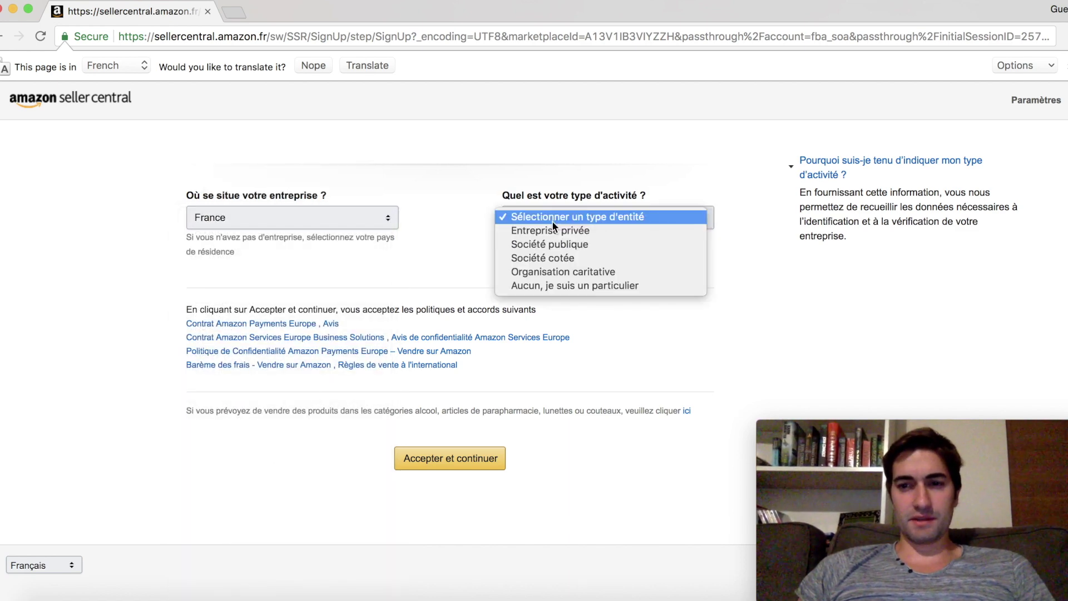
left_click(531, 289)
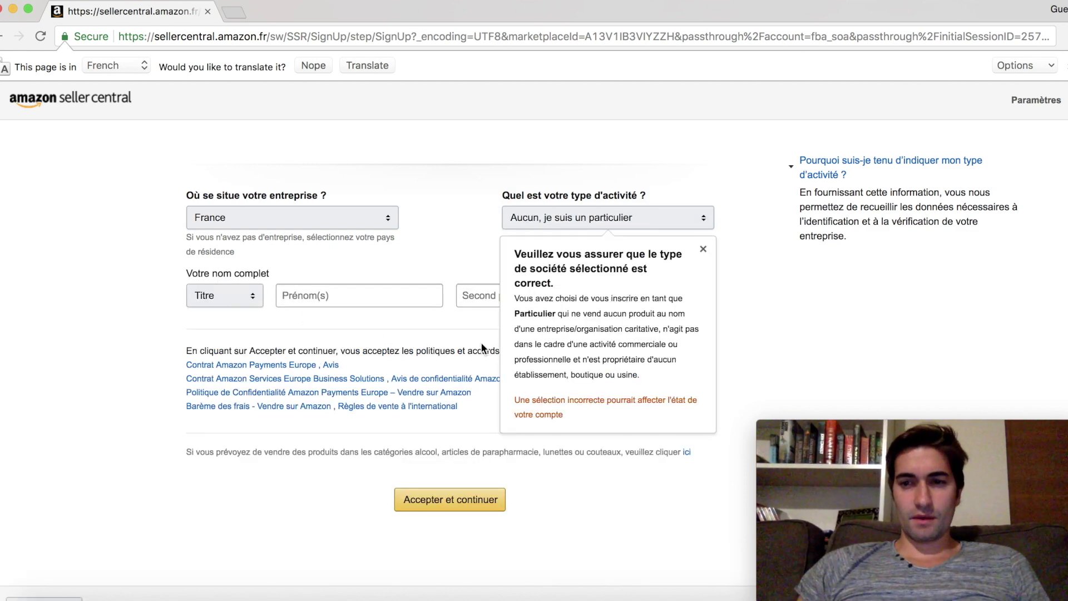
Enter the seller's first and last name with no title, then accept the agreements and continue
left_click(212, 297)
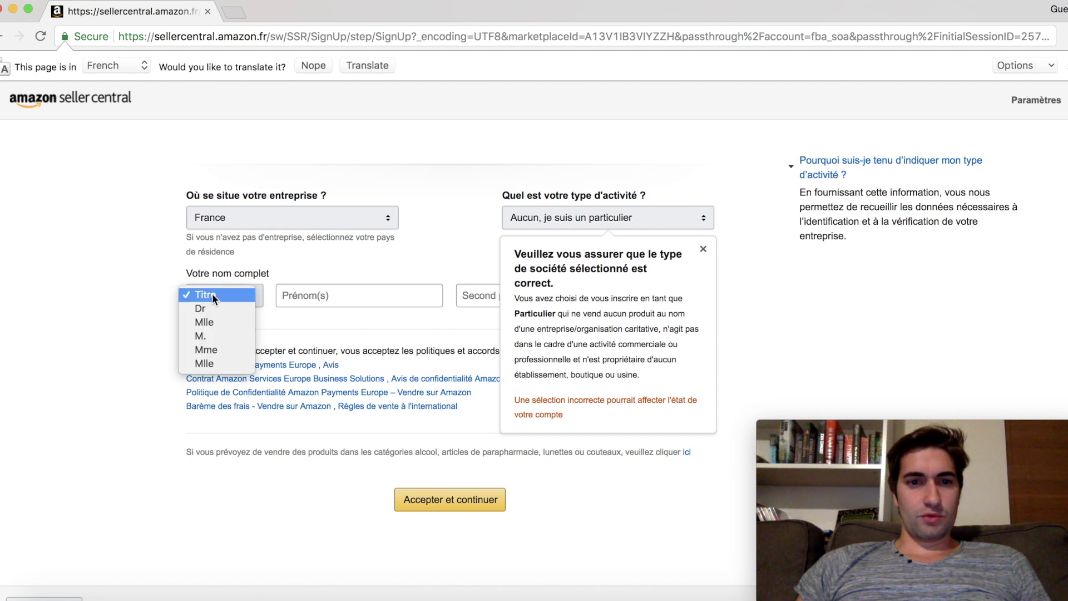
left_click(213, 295)
left_click(338, 295)
type("Son")
left_click(484, 295)
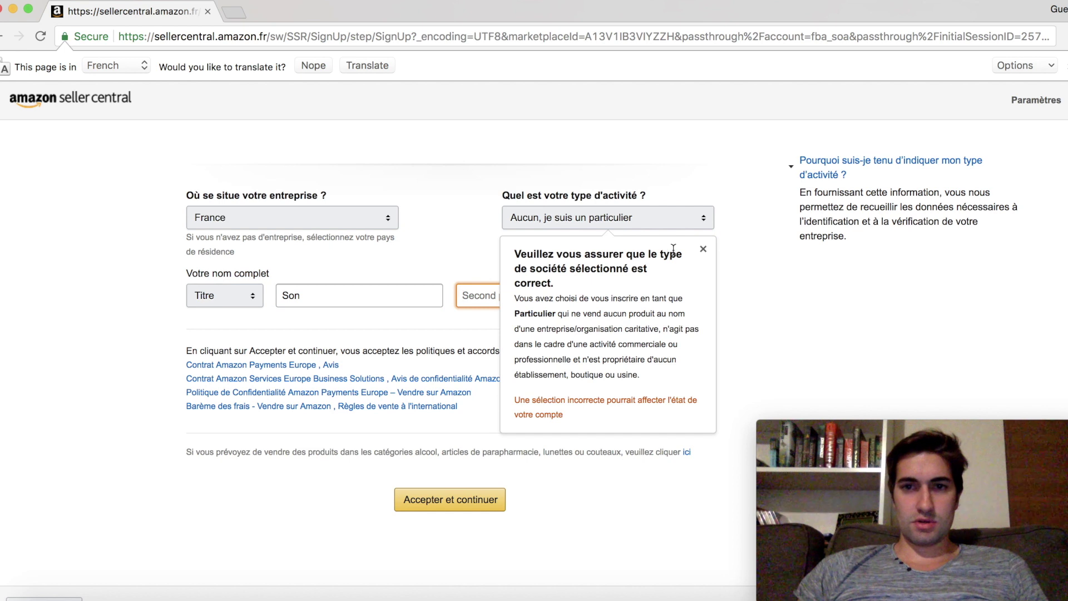
left_click(703, 249)
left_click(650, 302)
type("Goky")
key("BackSpace")
type("u")
left_click(431, 503)
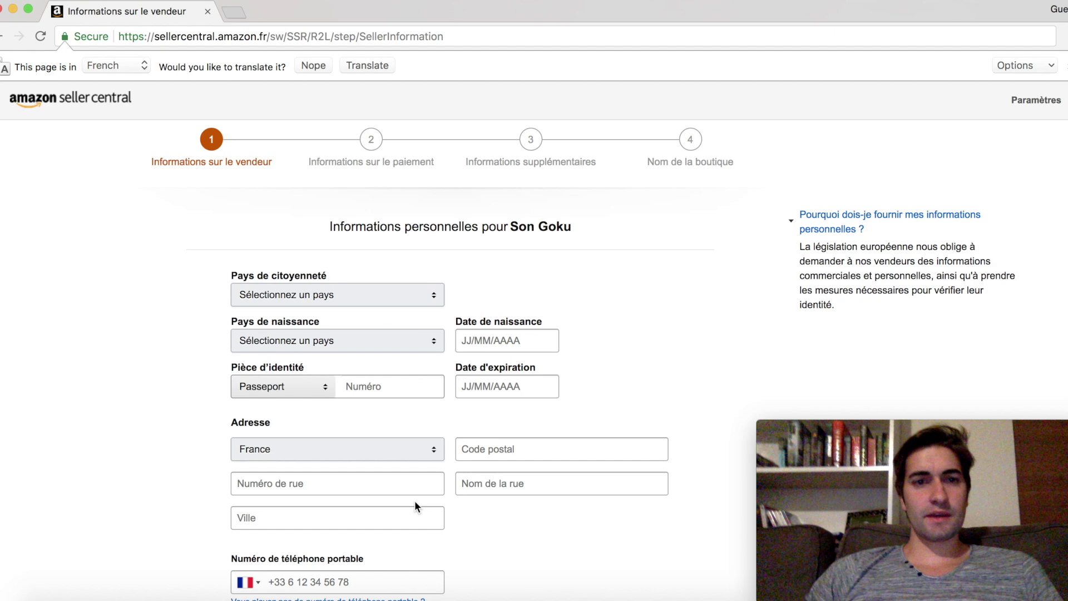
left_click(278, 297)
type("fr")
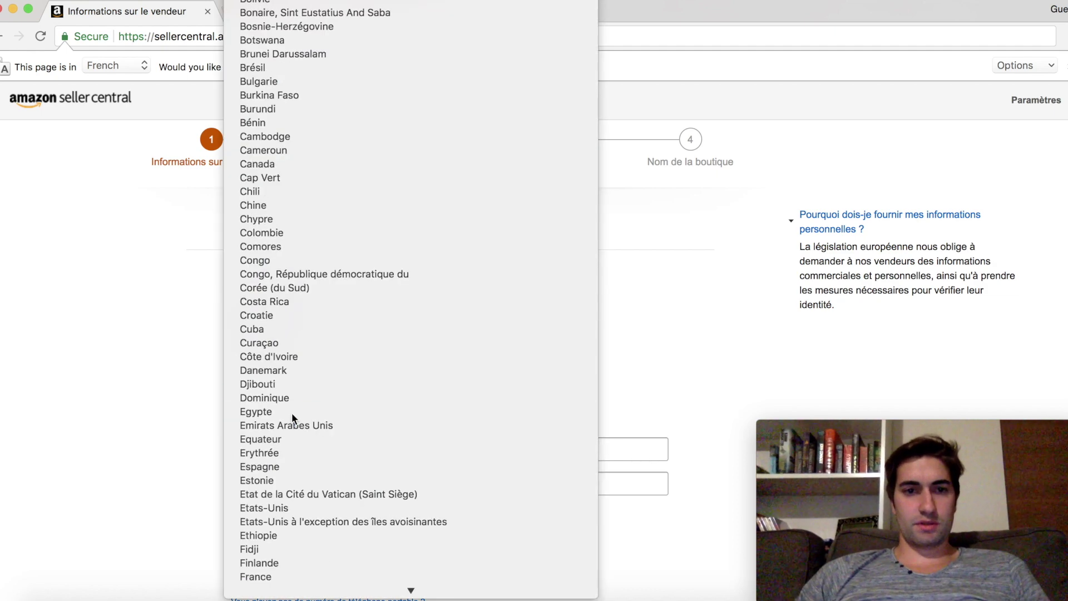
key("Escape")
scroll(205, 392, "down", 2)
scroll(204, 392, "up", 2)
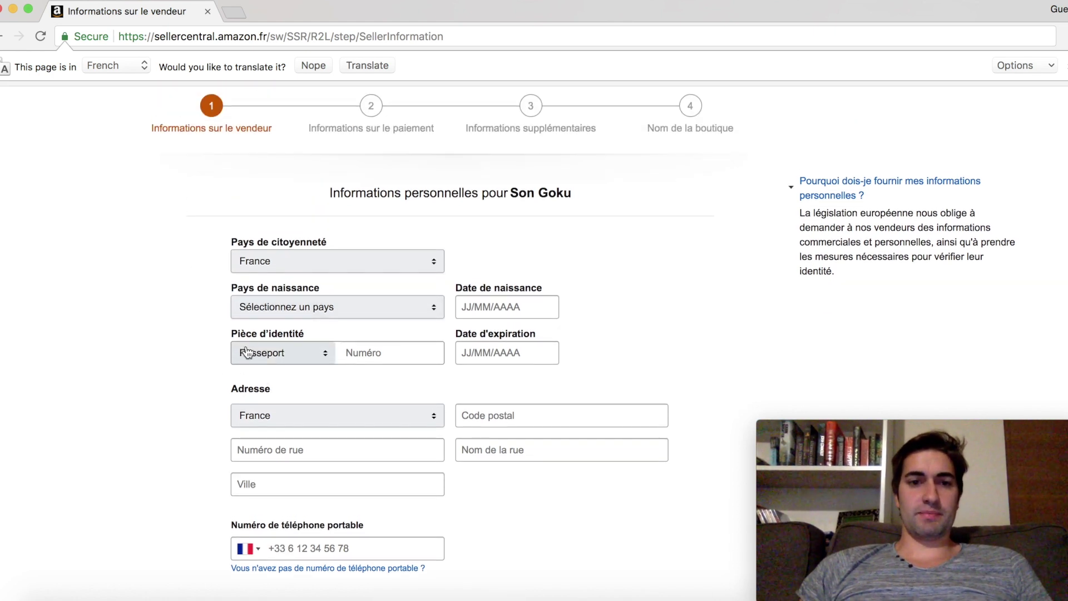
left_click_drag(232, 333, 328, 338)
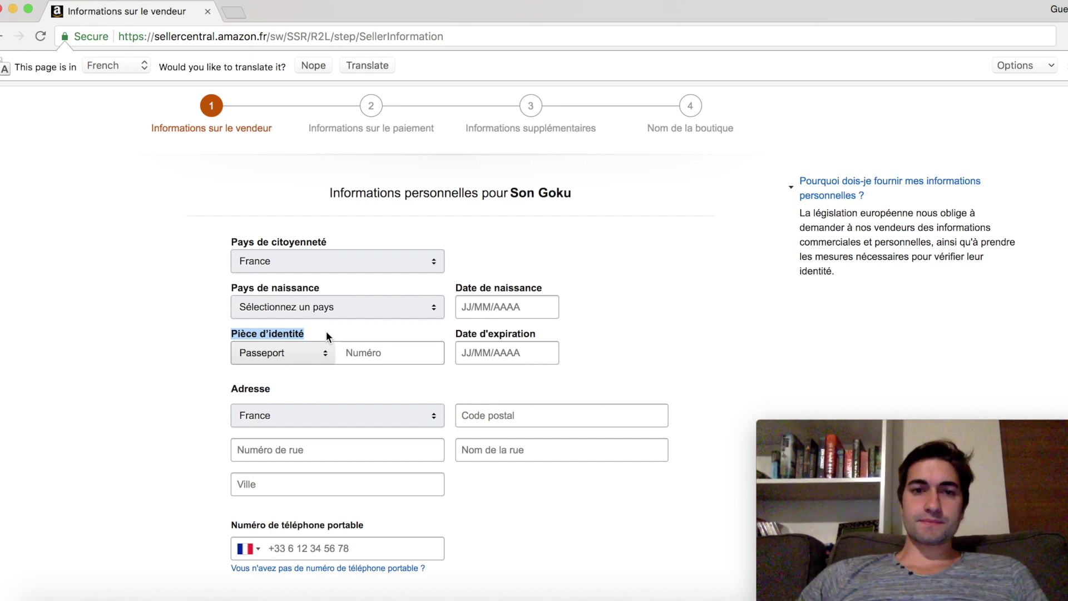
scroll(326, 332, "up", 1)
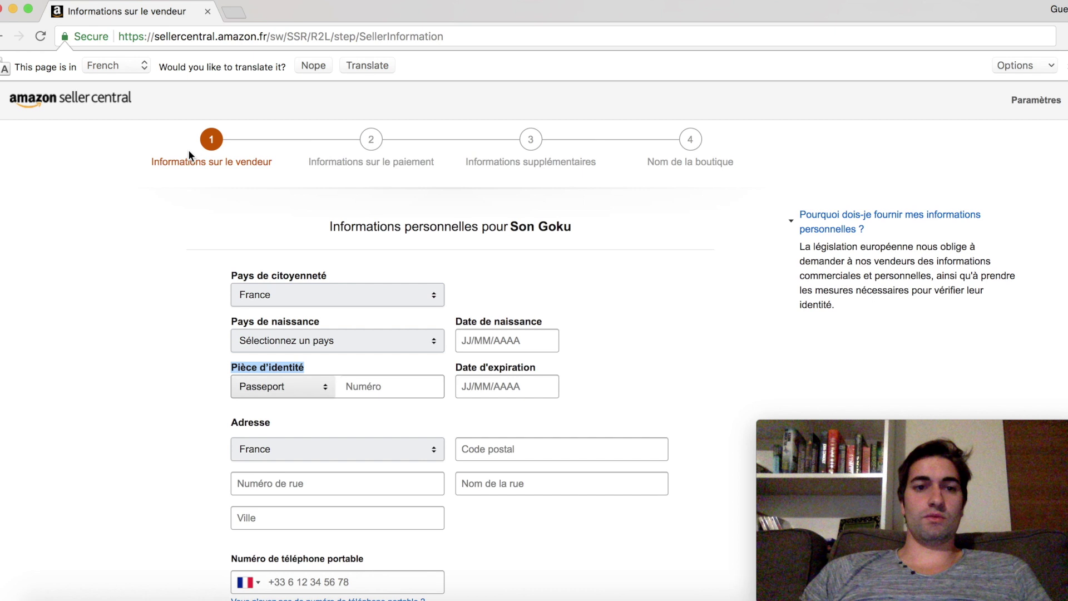
left_click_drag(154, 165, 272, 173)
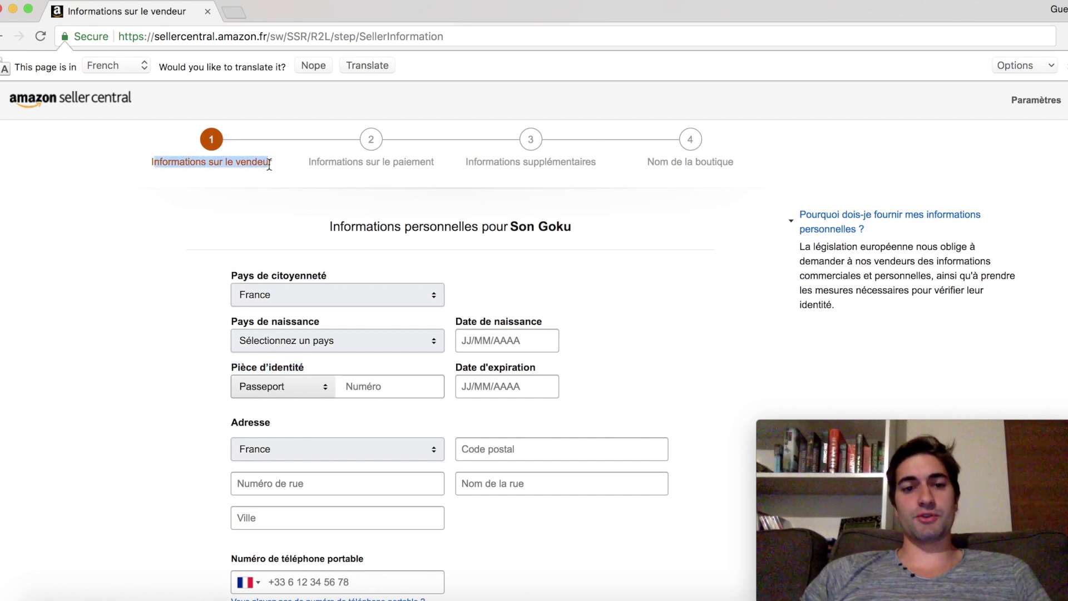
scroll(256, 367, "down", 1)
left_click(402, 350)
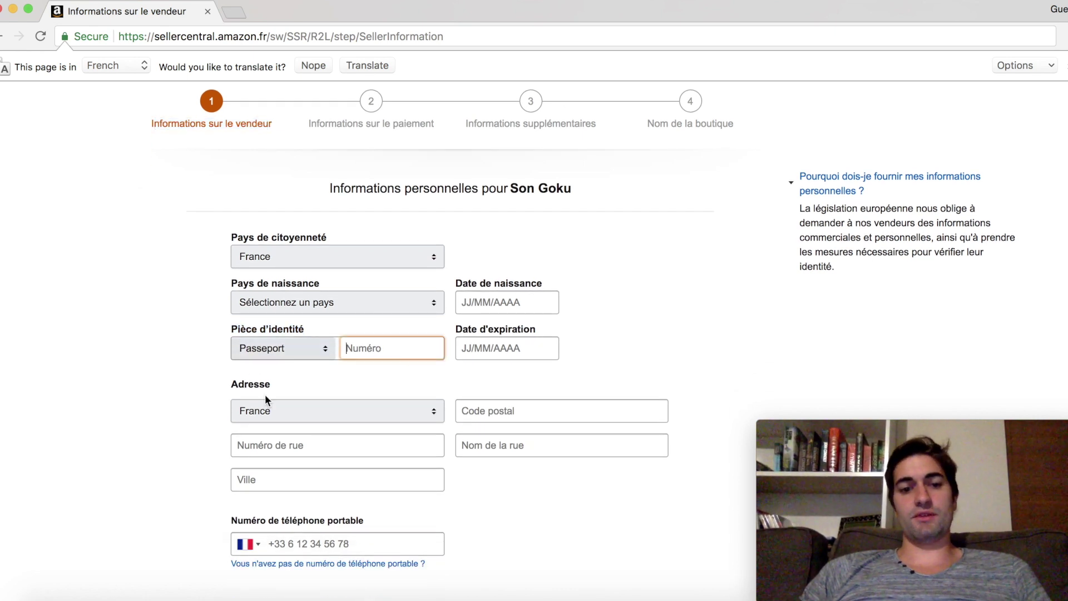
scroll(265, 389, "down", 2)
left_click(292, 486)
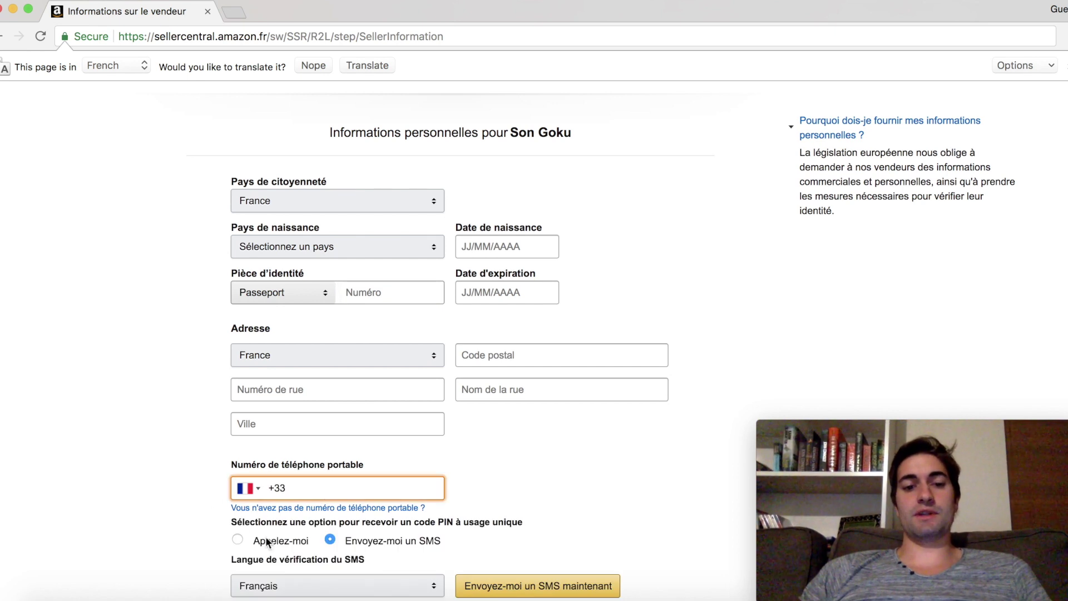
scroll(230, 539, "down", 1)
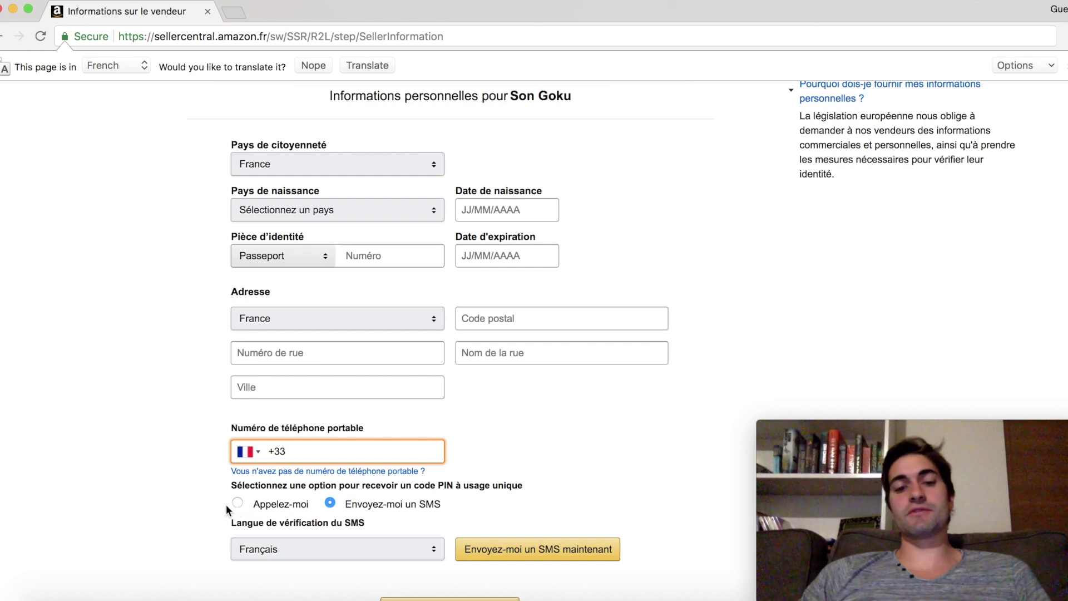
scroll(226, 504, "down", 2)
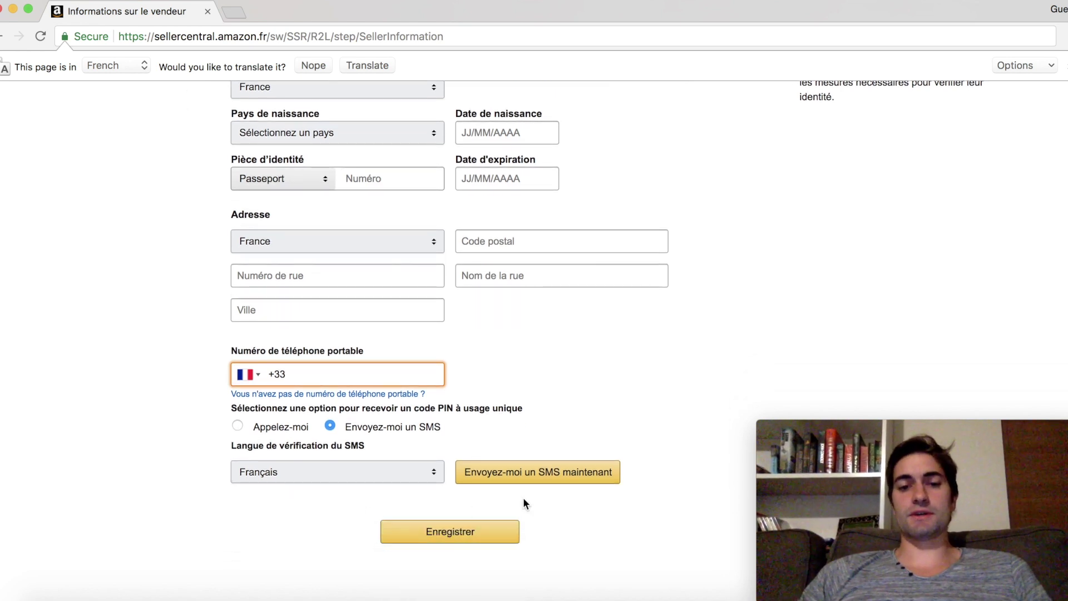
scroll(523, 497, "up", 5)
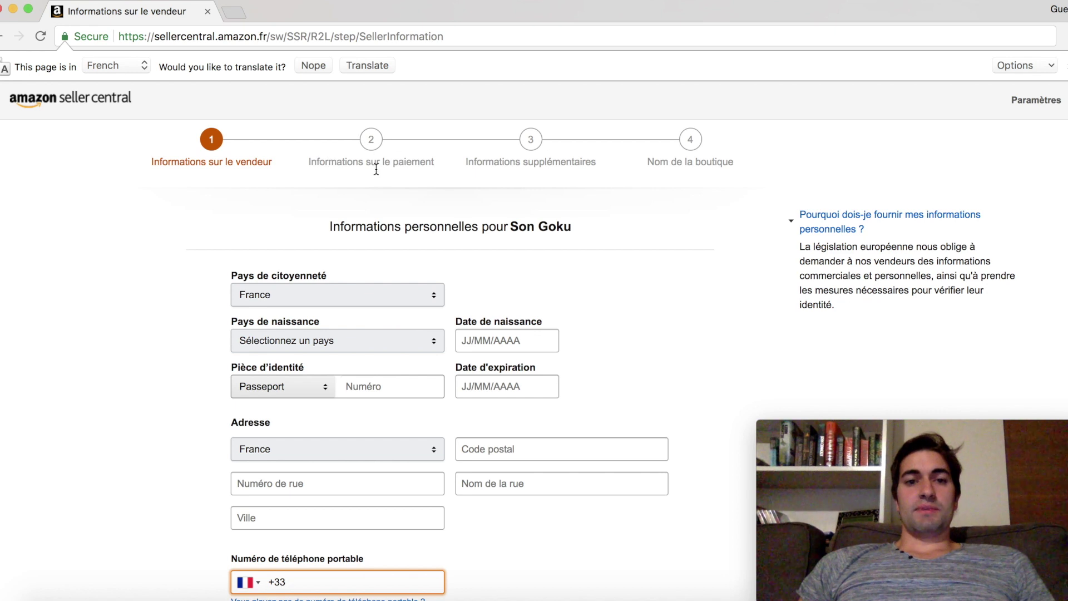
left_click_drag(310, 161, 416, 162)
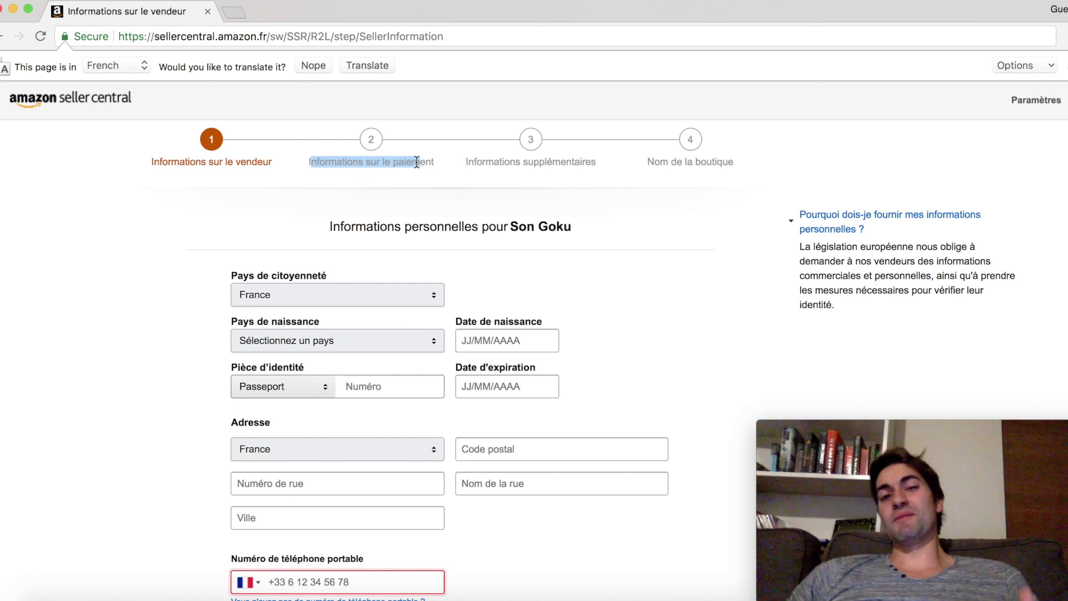
left_click_drag(416, 162, 420, 161)
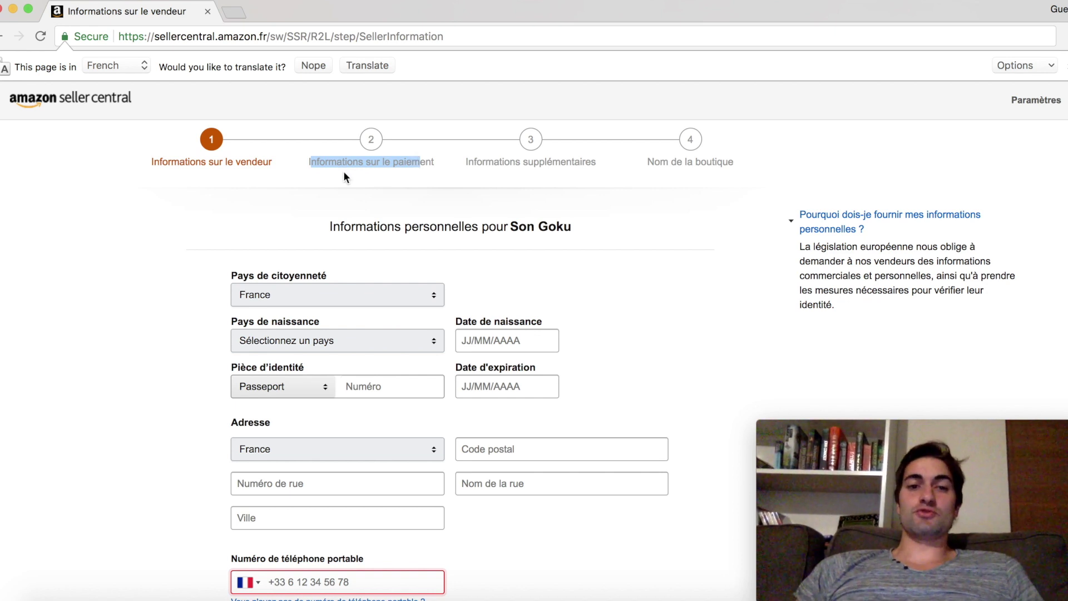
left_click(345, 160)
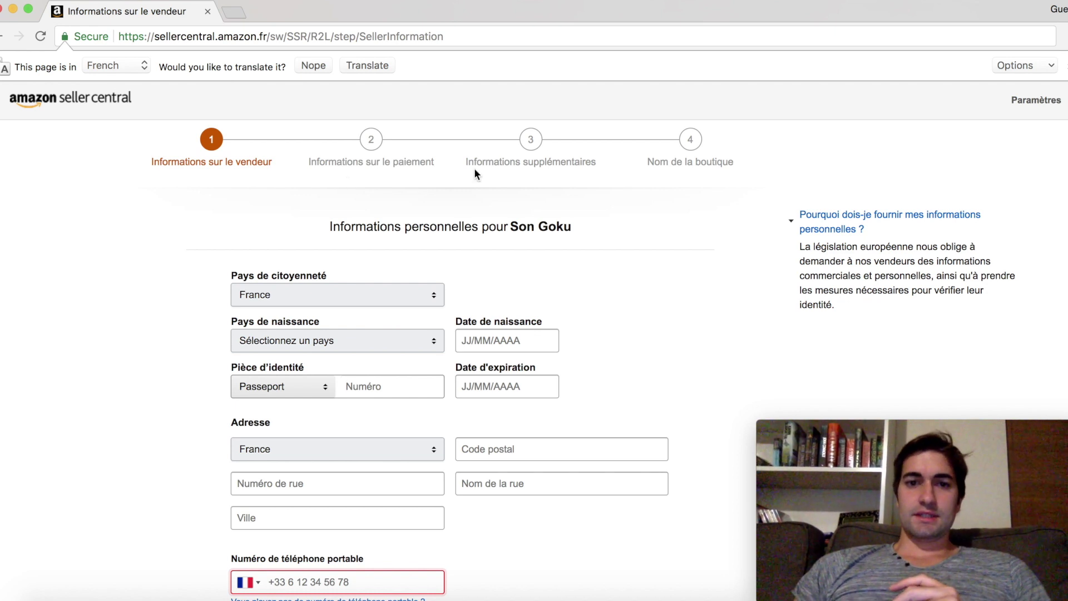
left_click_drag(464, 161, 583, 165)
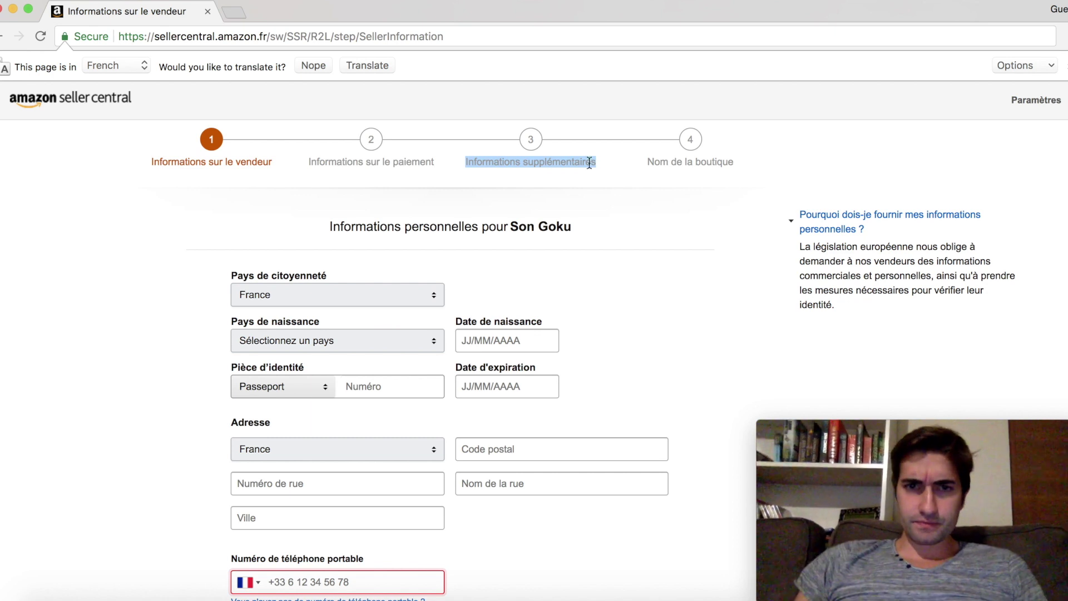
left_click(572, 162)
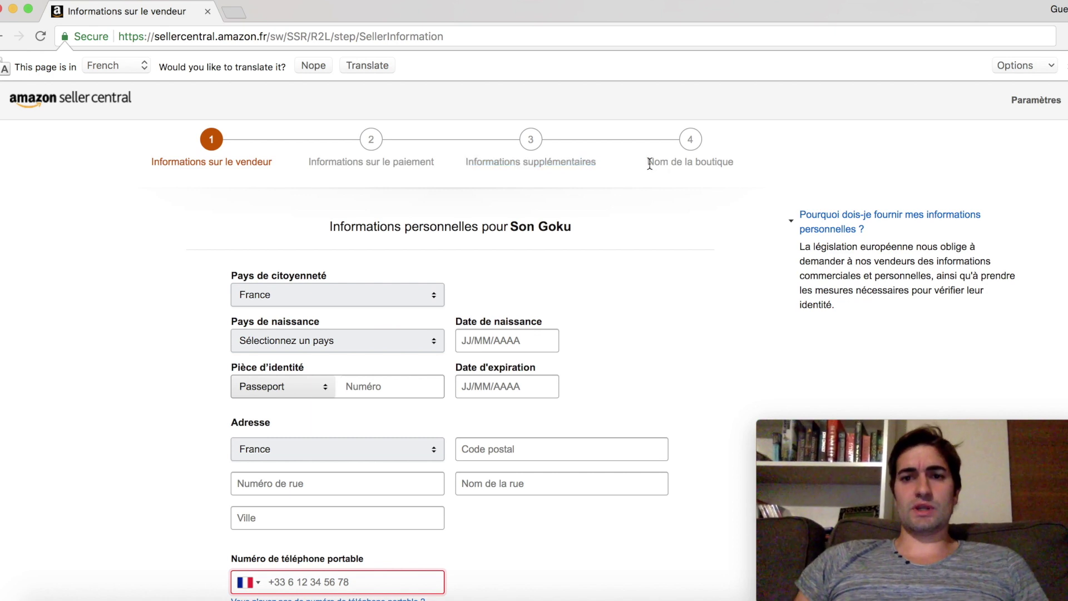
left_click_drag(648, 162, 726, 165)
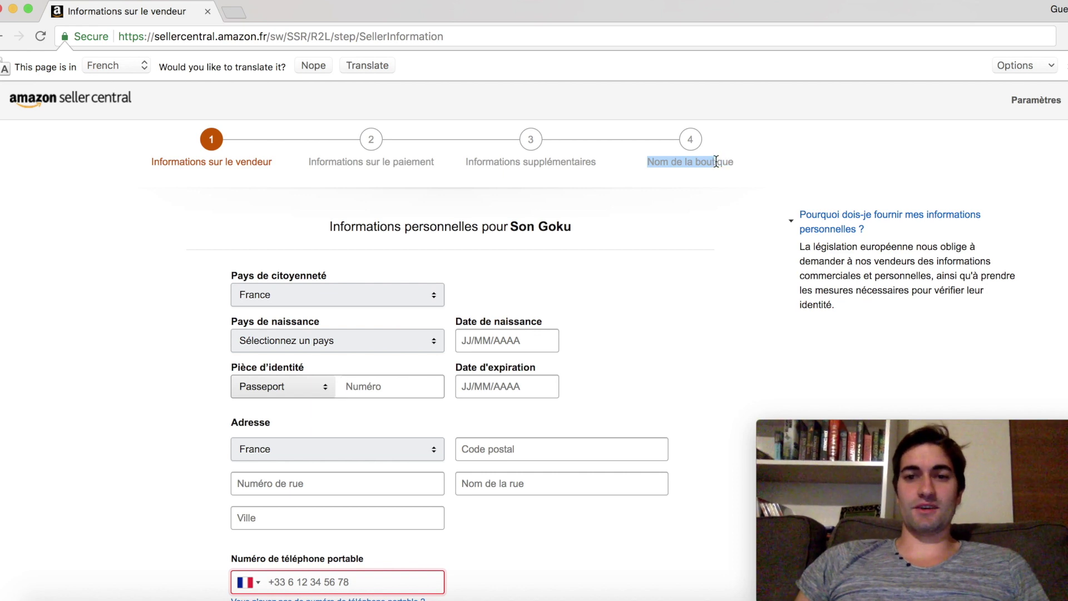
double_click(709, 160)
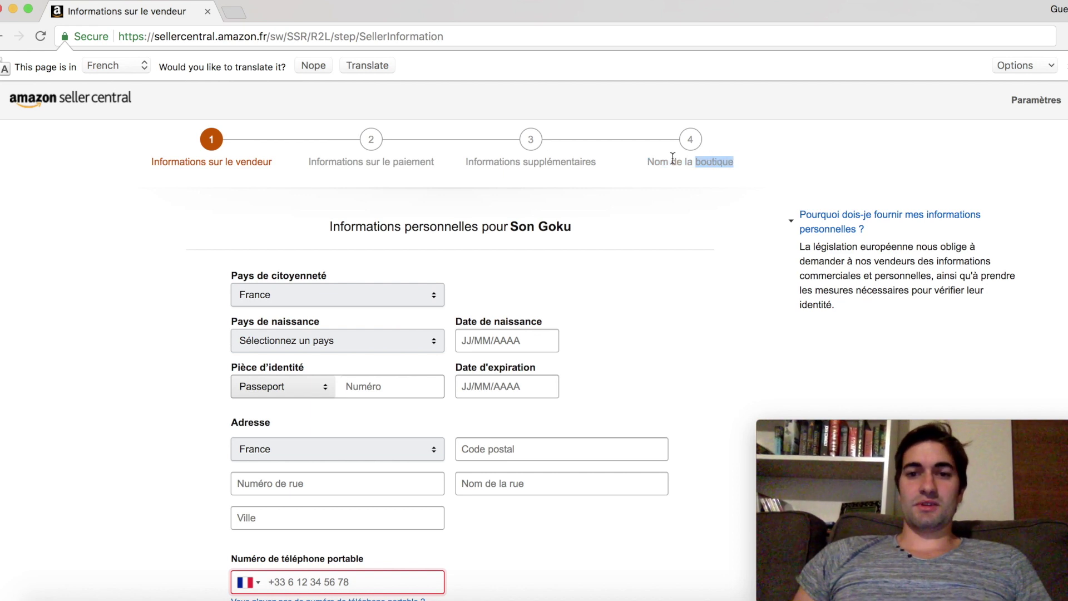
left_click(654, 161)
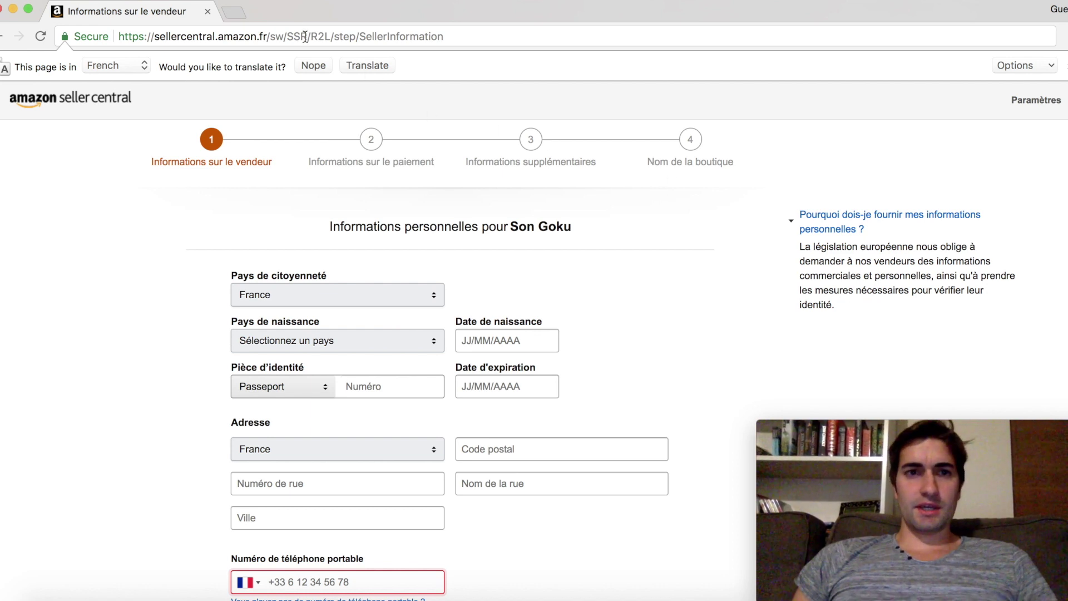
Load the amazon.fr home page in a new browser tab
left_click(228, 12)
type("a")
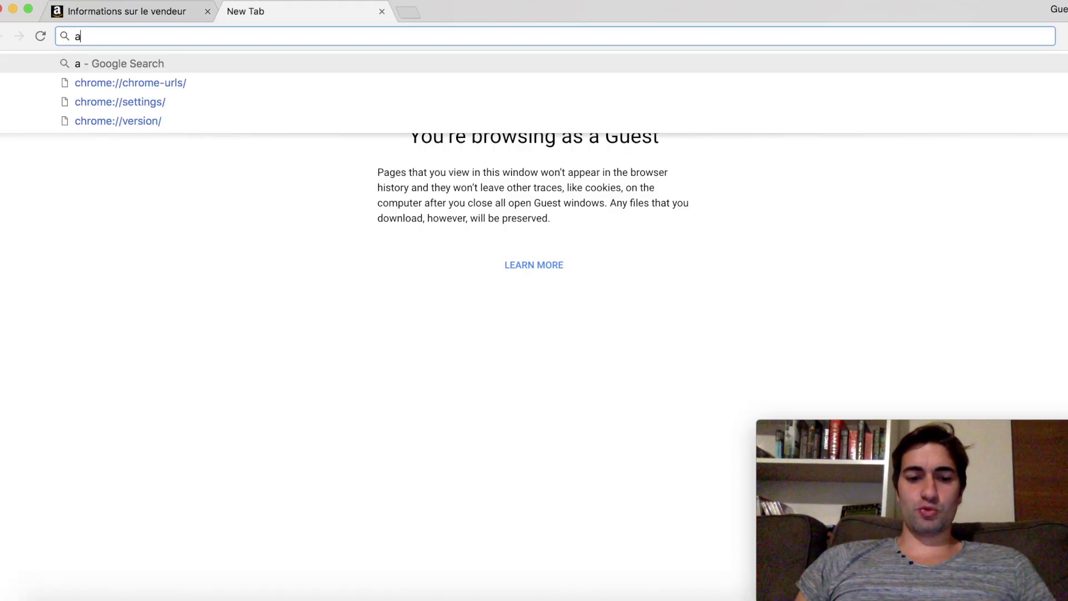
type("mazon.fr")
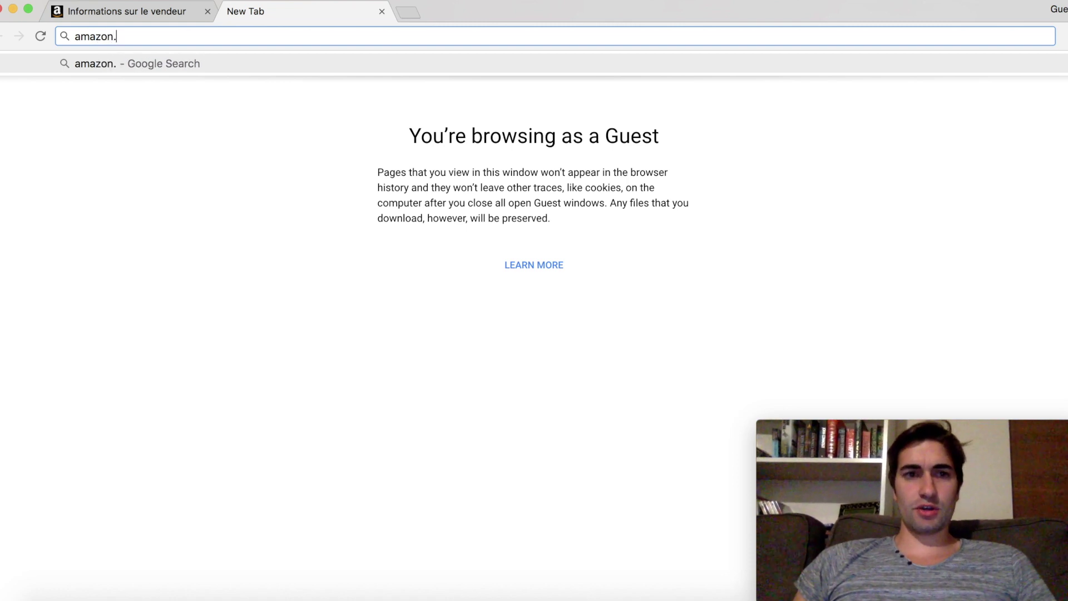
key("Return")
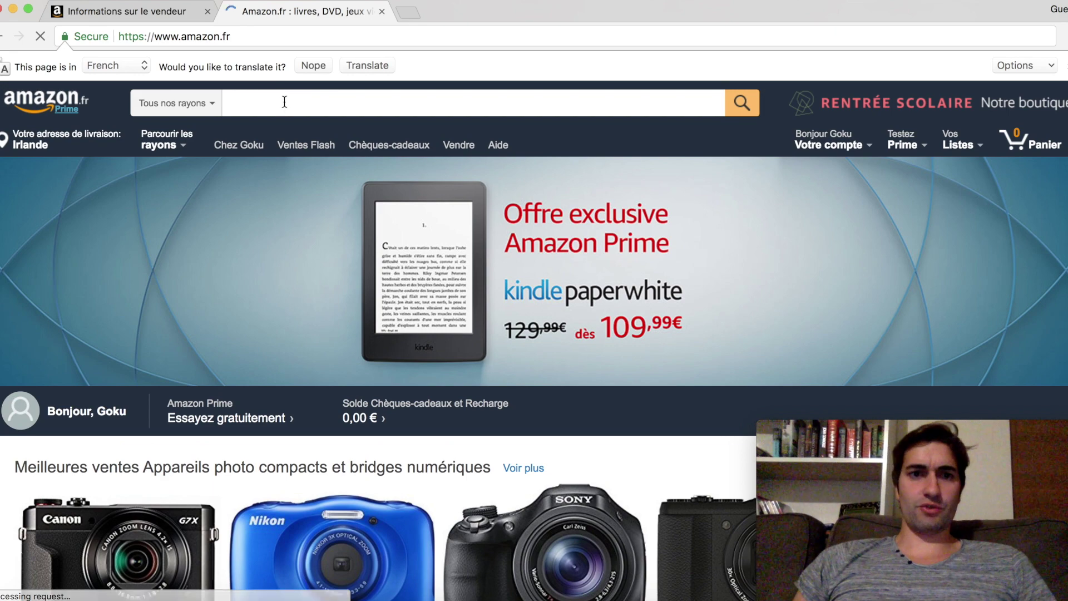
scroll(324, 280, "down", 5)
mouse_move(347, 334)
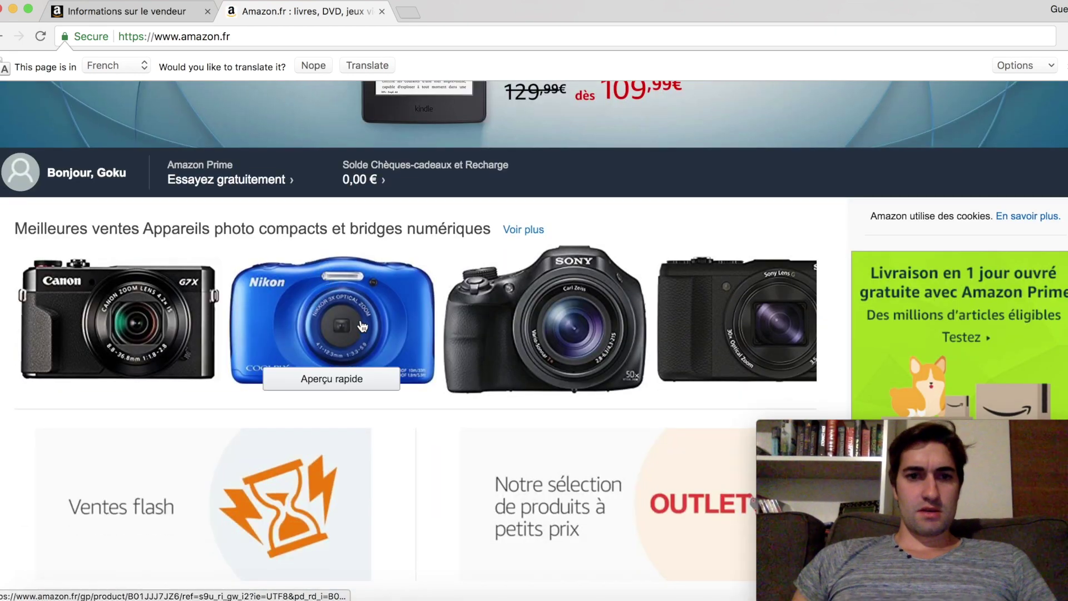
scroll(348, 334, "up", 6)
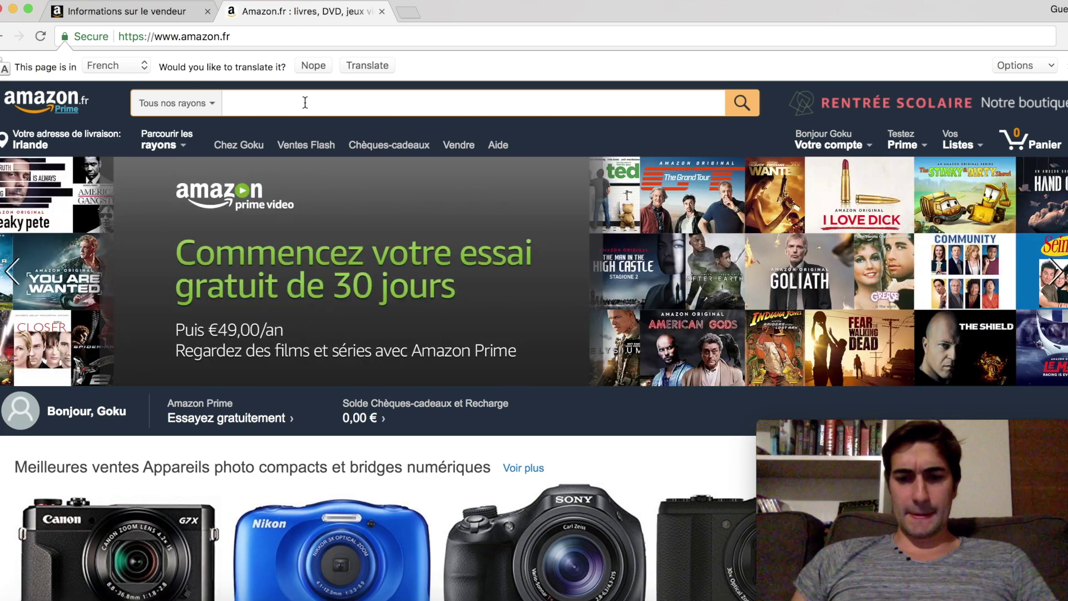
Search Amazon for 'nerf' and highlight the brand line under the Elite Jolt listing
type("nerf")
key("Return")
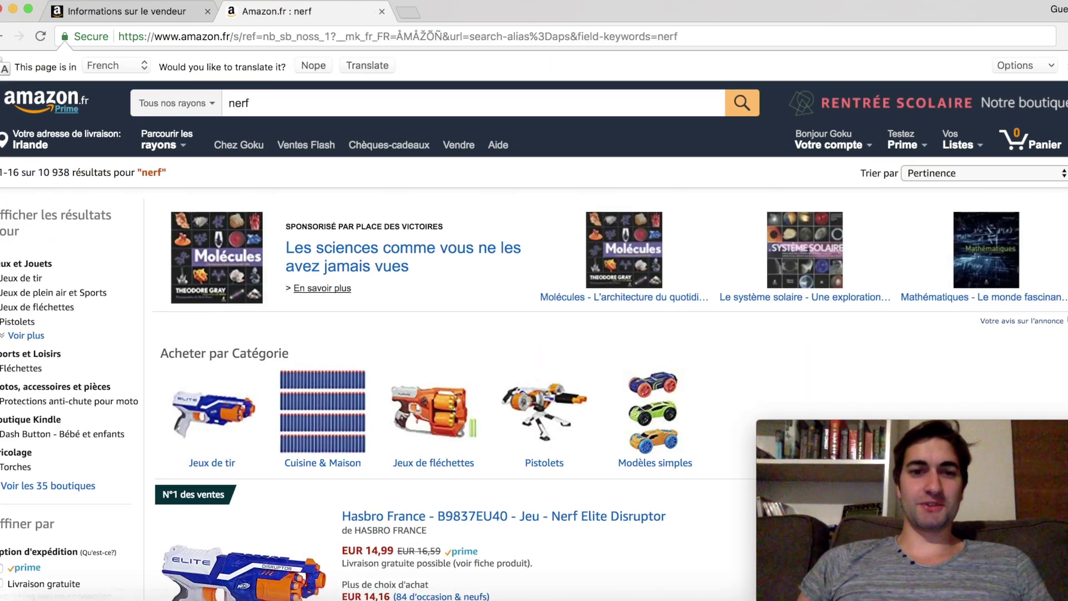
scroll(355, 288, "down", 7)
scroll(355, 288, "down", 2)
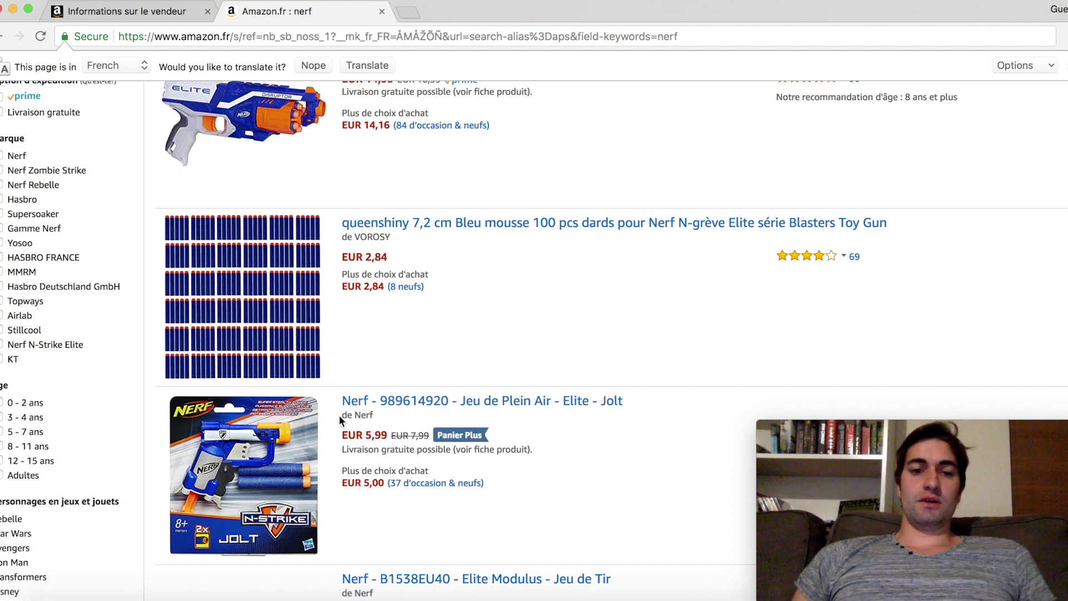
left_click_drag(340, 415, 372, 416)
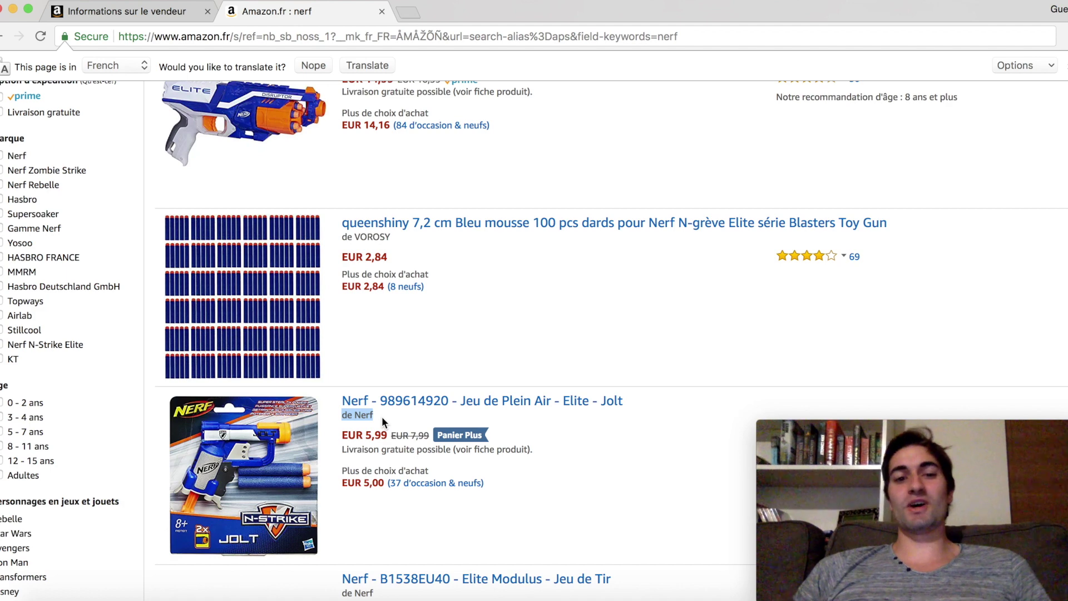
Open and browse the Nerf Dash Button product page from the search results
left_click(382, 417)
scroll(400, 301, "down", 10)
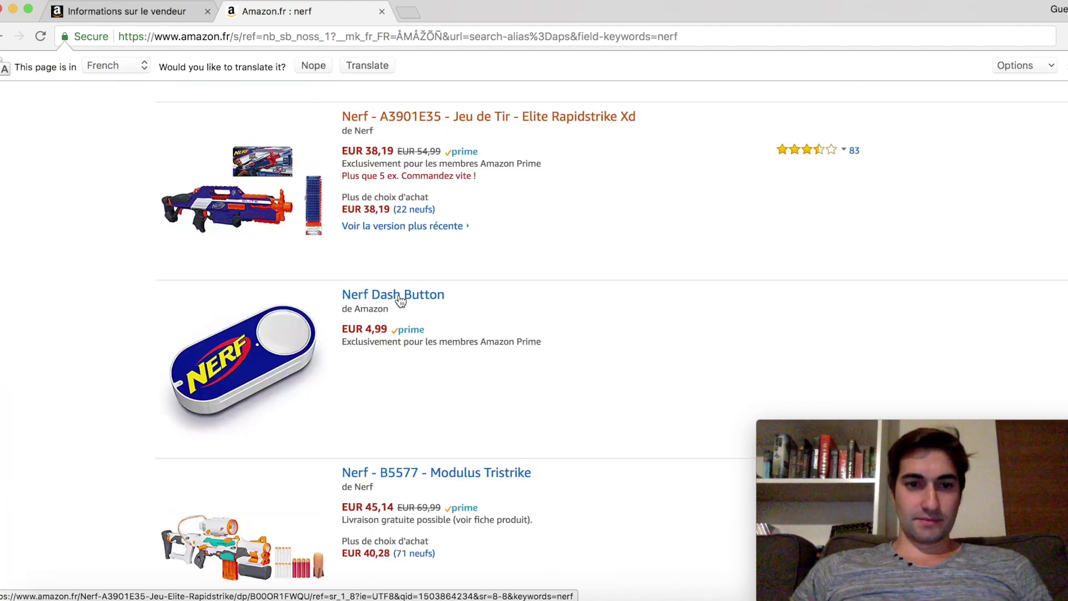
left_click(388, 297)
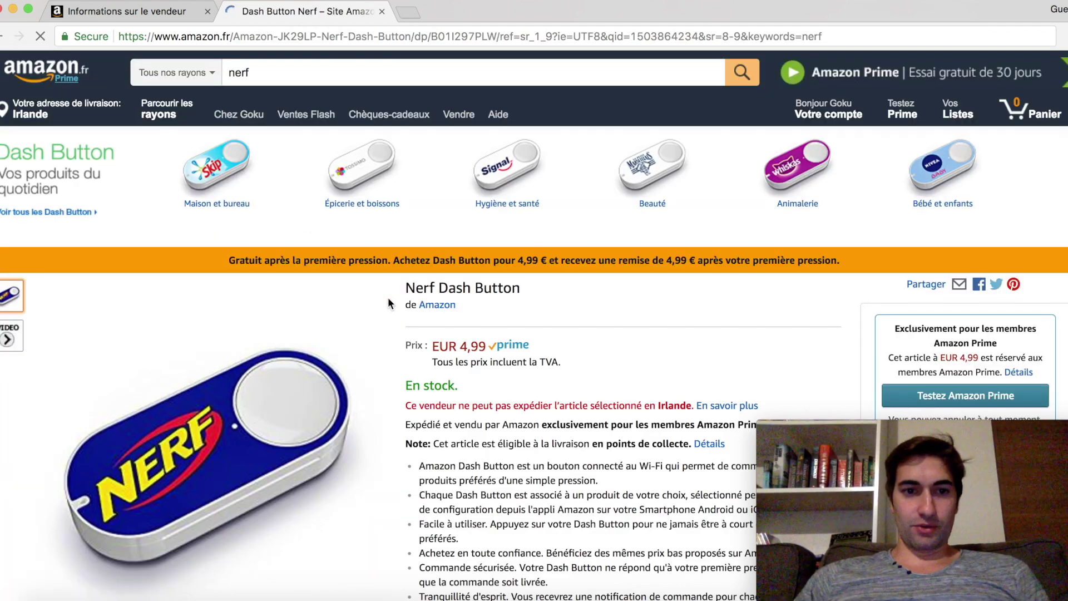
scroll(389, 302, "down", 15)
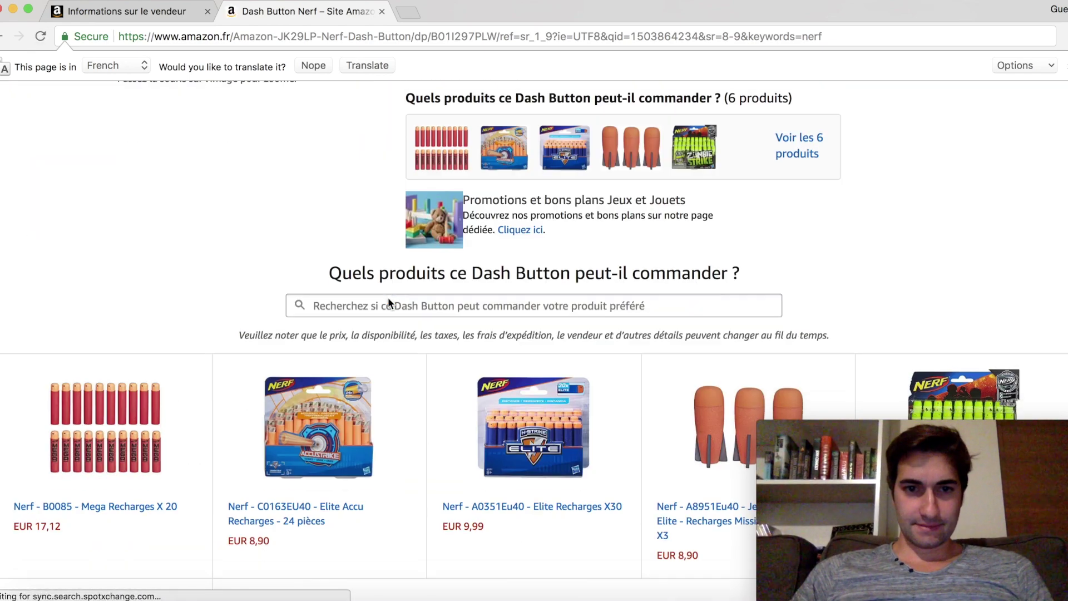
scroll(388, 299, "up", 10)
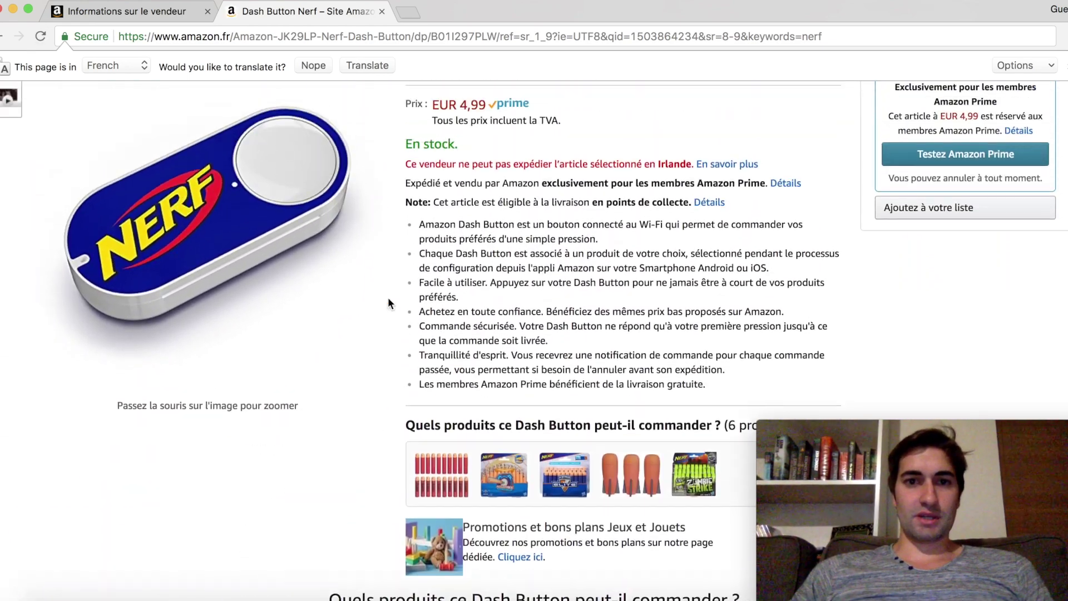
scroll(474, 220, "up", 5)
Go back to the Auralum knife block page, highlight its seller name, then return to Seller Central
left_click(1, 37)
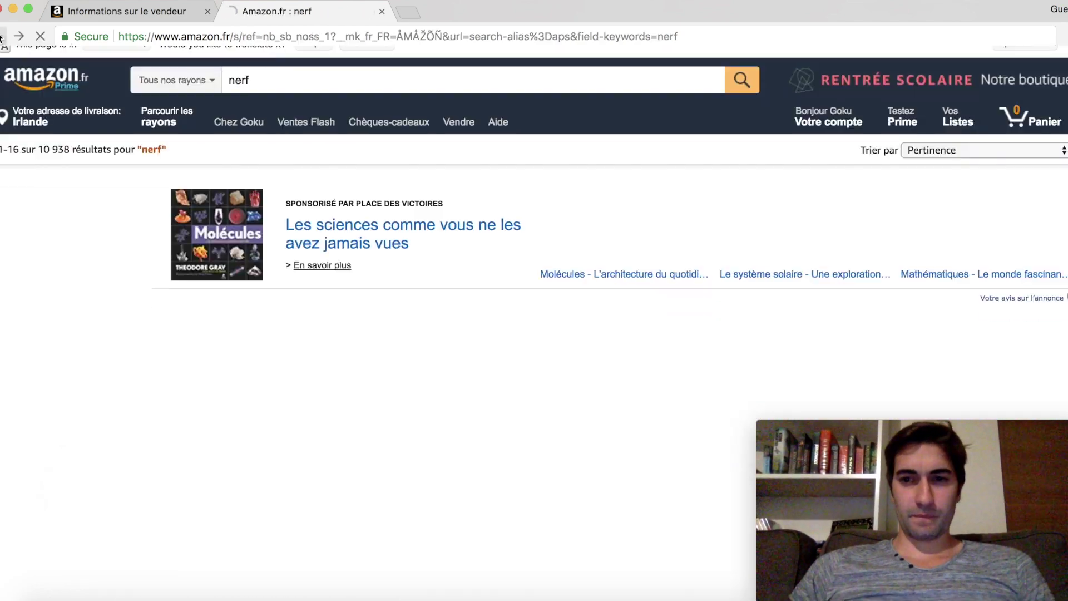
key("super+Left")
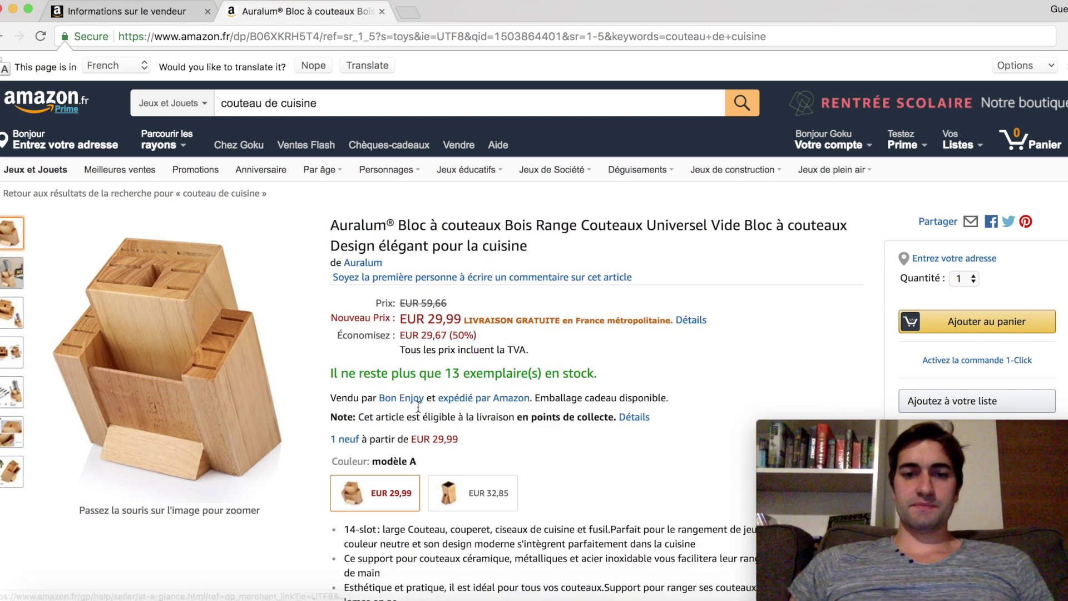
left_click_drag(378, 397, 423, 397)
left_click(150, 10)
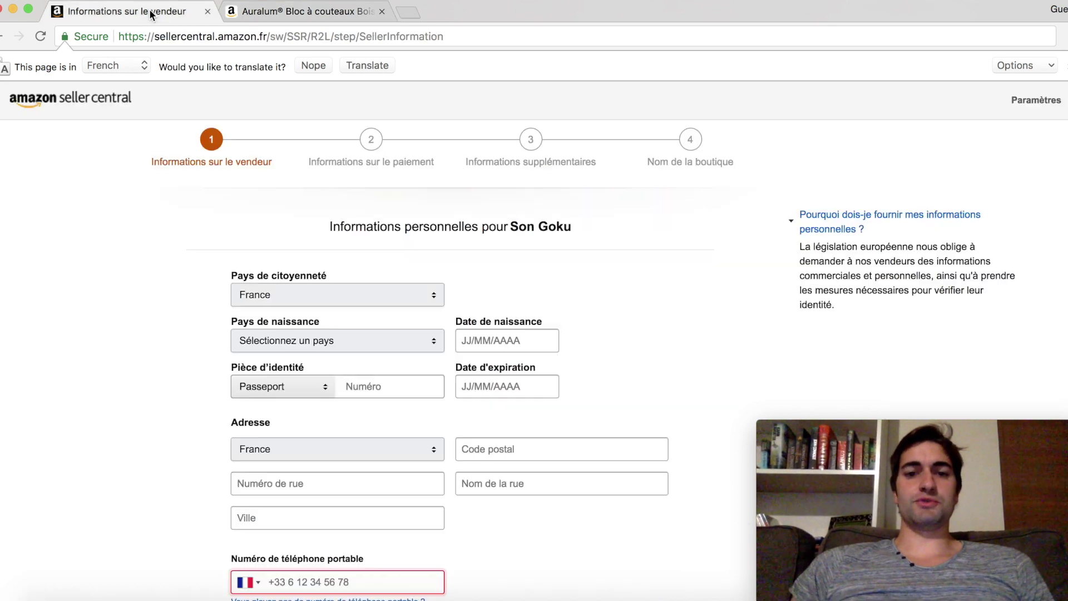
left_click_drag(646, 165, 740, 164)
scroll(472, 289, "down", 6)
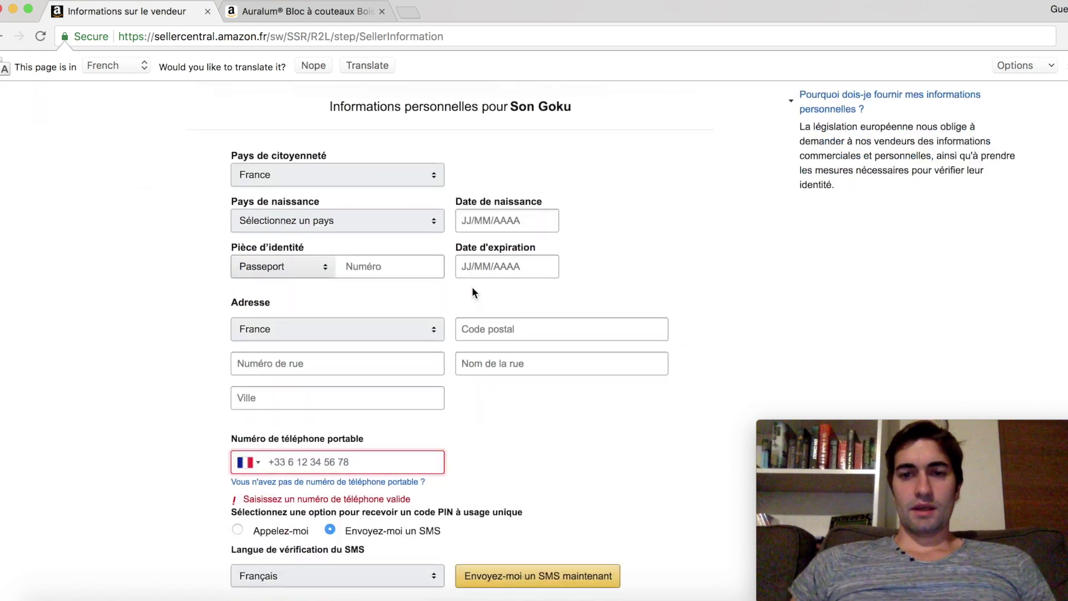
left_click(439, 397)
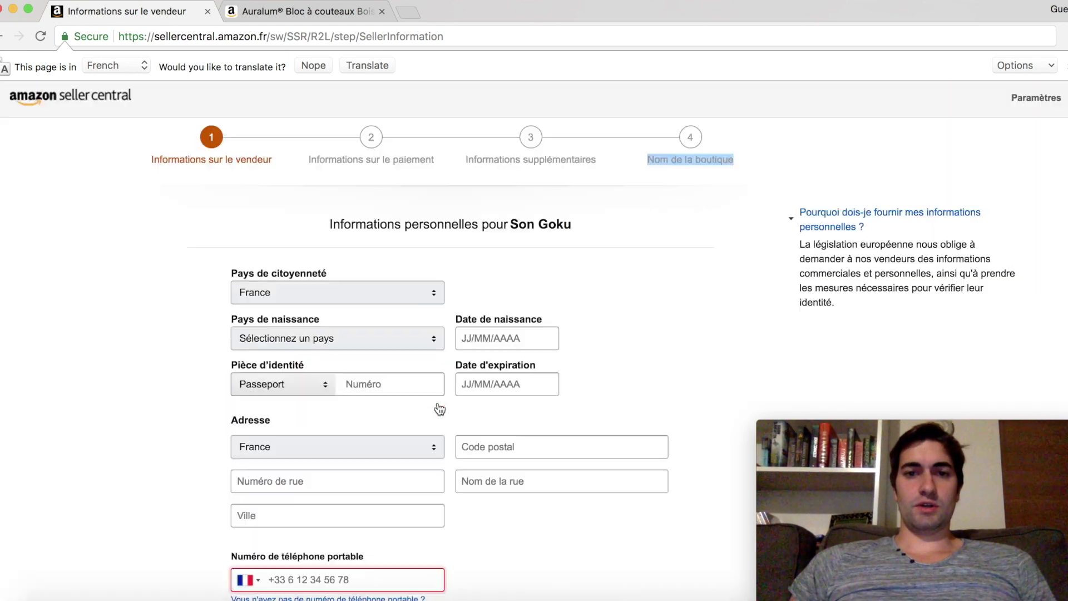
left_click(671, 163)
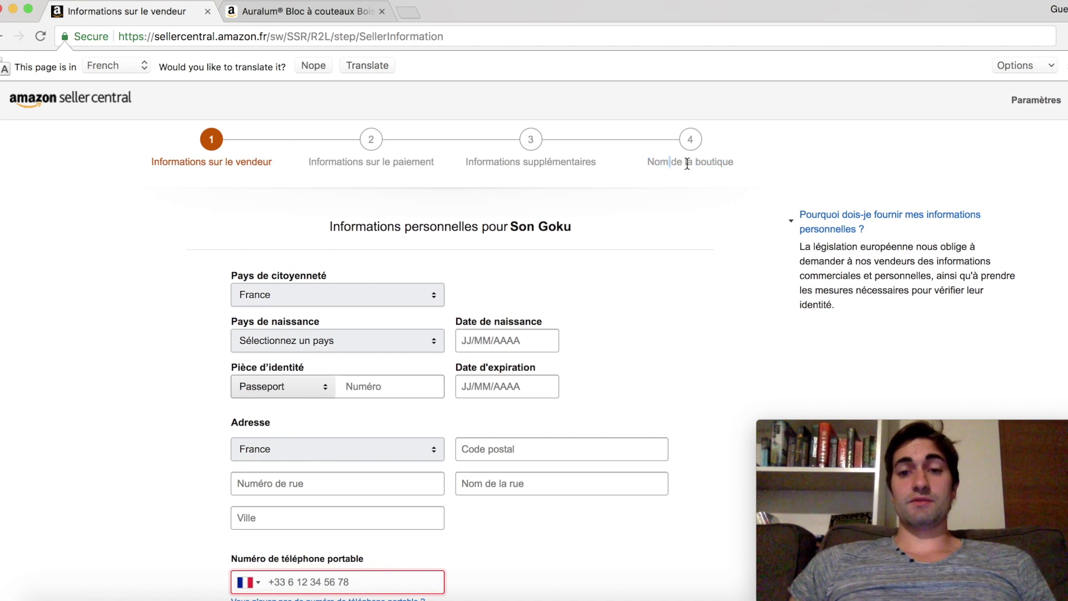